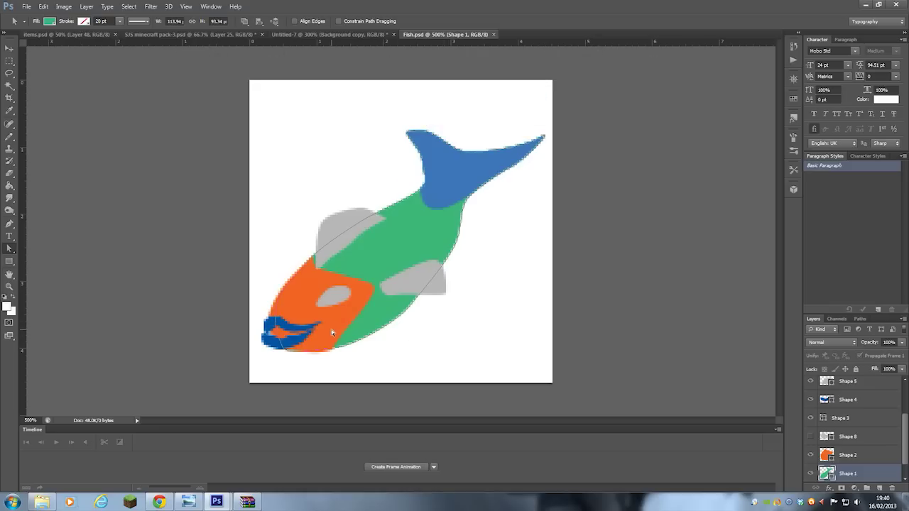
Step: Bring up the Untitled-8 reference beside the fish drawing, reposition its fish photo layer, and return to Fish.psd
mouse_move(211, 501)
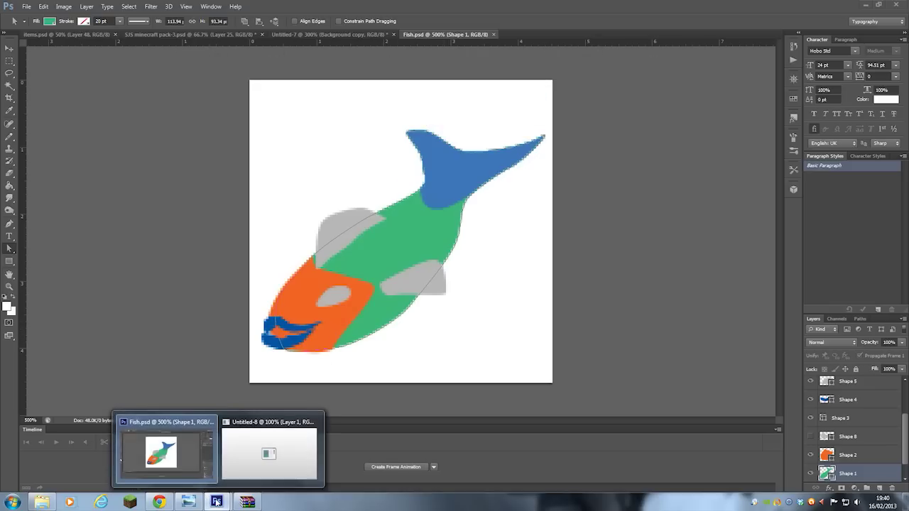
left_click(245, 462)
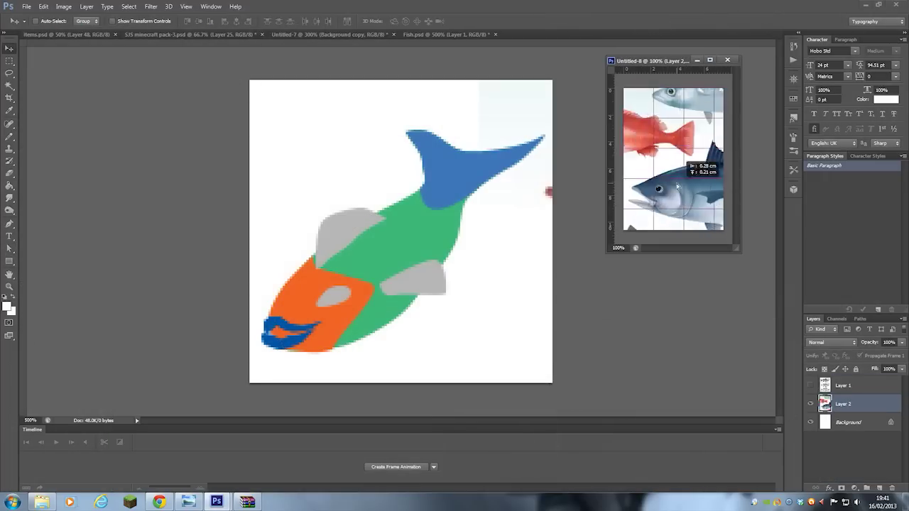
left_click_drag(660, 177, 625, 169)
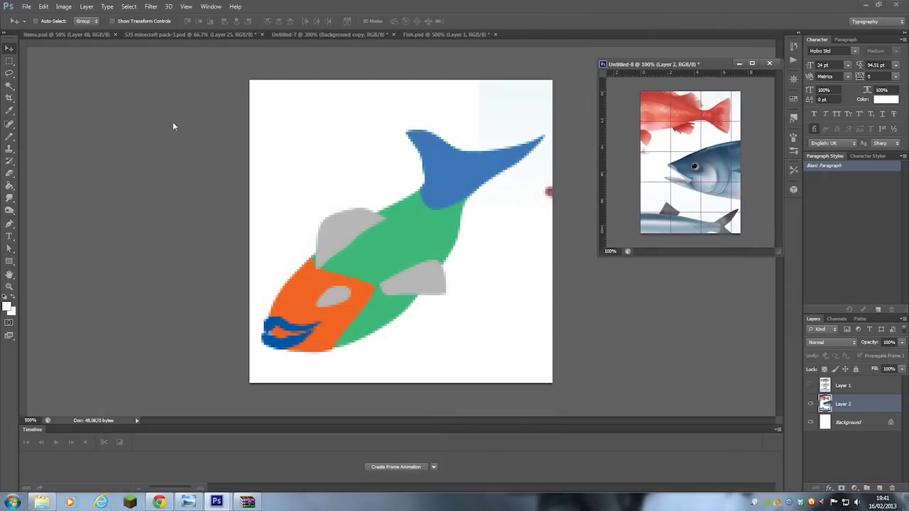
left_click(173, 126)
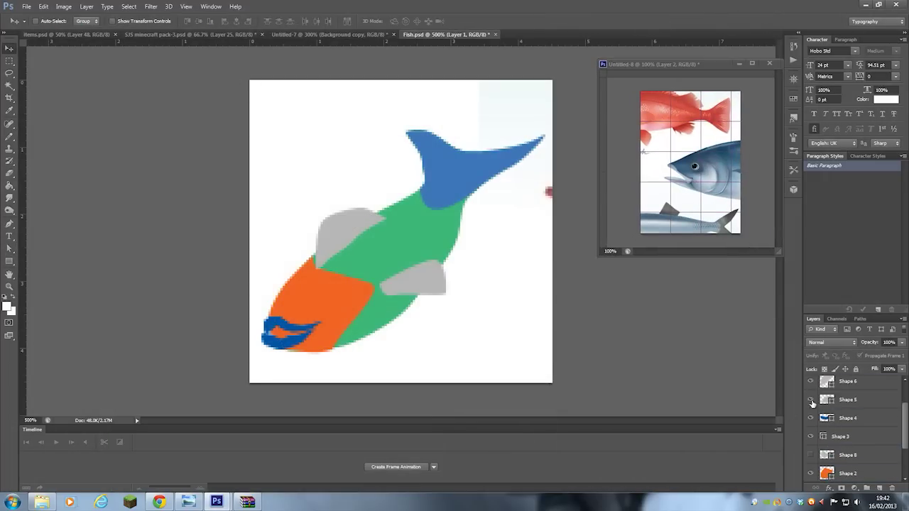
Step: Name the grey eye shape's layer EYE and add a black ellipse as a pupil on a separate layer above it
key("a")
key("u")
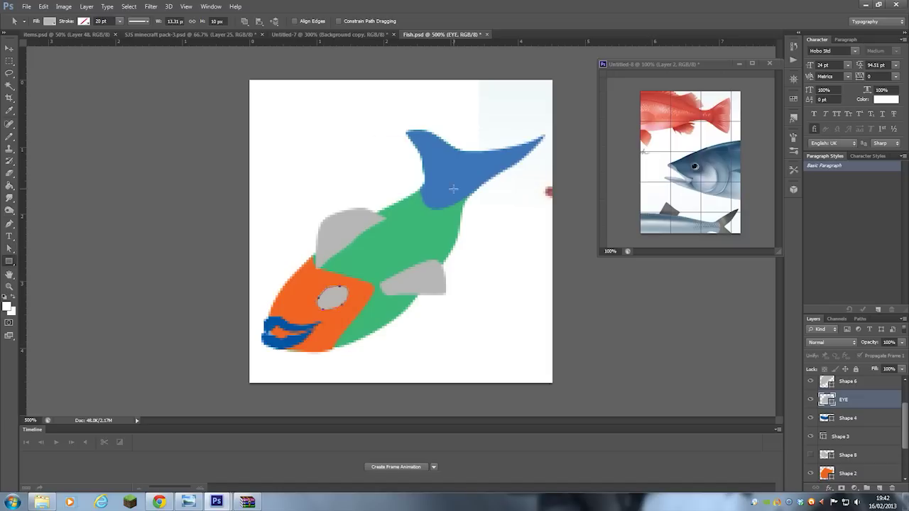
left_click(452, 189)
left_click(879, 488)
key("d")
key("v")
mouse_move(331, 292)
left_mouse_down()
mouse_move(353, 317)
mouse_move(333, 299)
mouse_move(349, 287)
left_mouse_up()
Step: Transform the black pupil so it sits centred and tilted inside the grey eye shape
key("ctrl+t")
key("Return")
key("ctrl+t")
key("Return")
key("ctrl+t")
key("Return")
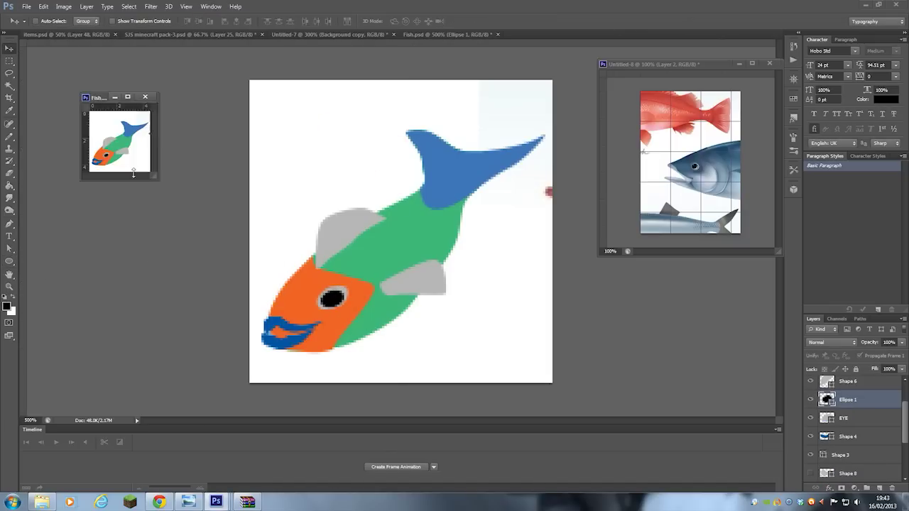
Step: Reshape the blue lips and the snout of the orange head by adjusting their anchor points
key("a")
left_click(264, 323)
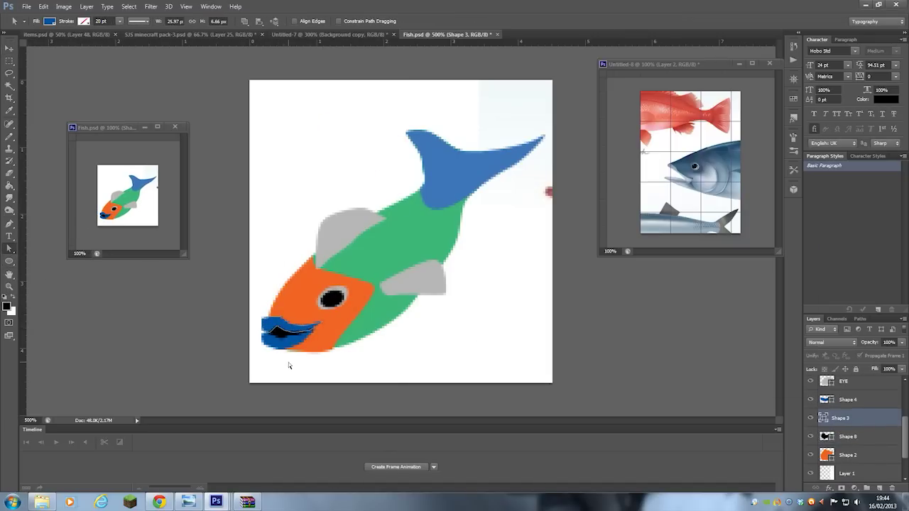
left_click(272, 313)
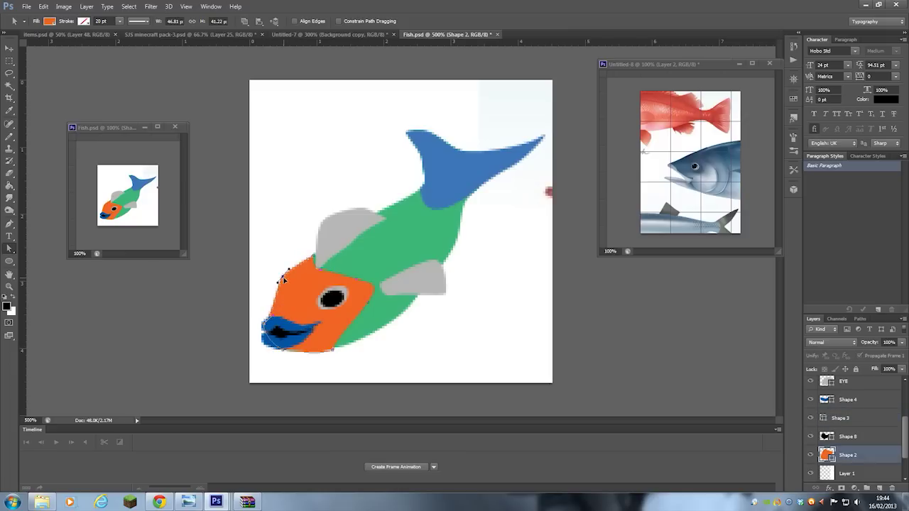
left_click(287, 330)
Step: Switch the reference to the perch illustrations and curve the rear edge of the orange head
left_click(305, 349)
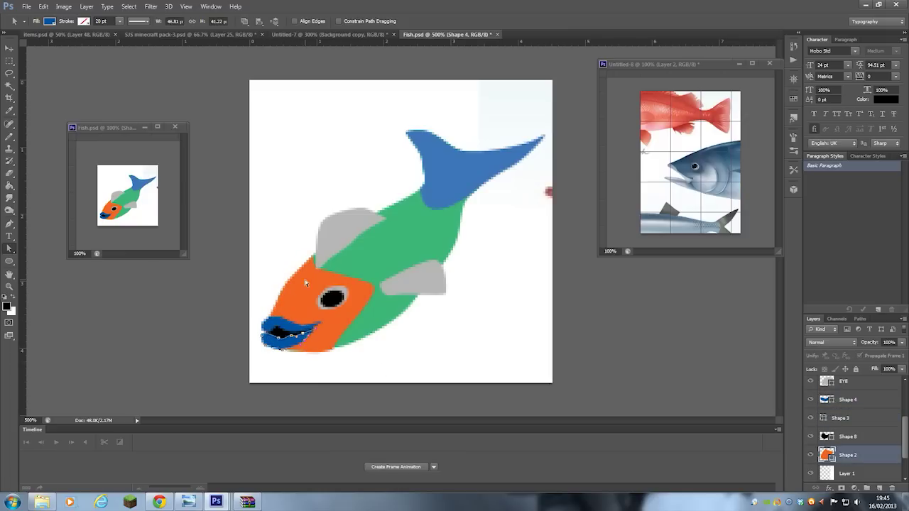
left_click(660, 188)
left_click(365, 306)
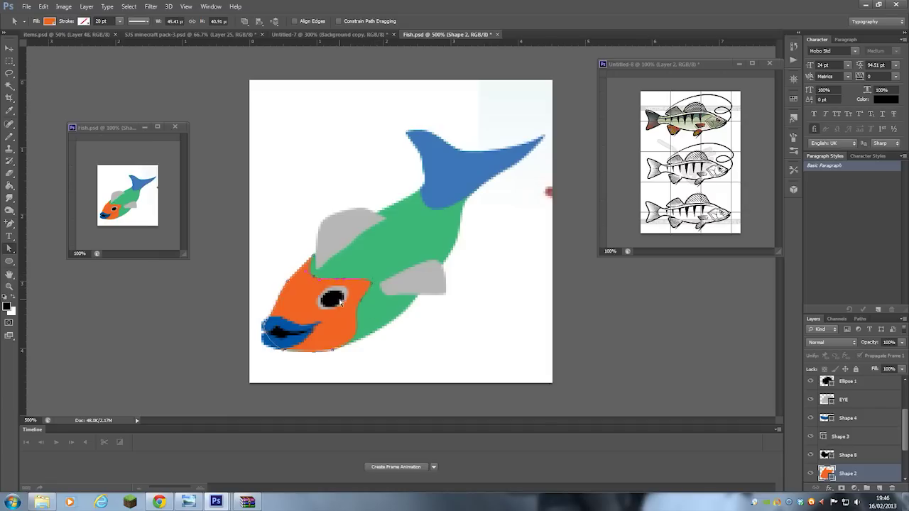
Step: Draw a small closed orange fin, about 12 by 17 px, beneath the belly with the Pen tool
right_click(9, 222)
left_click(57, 222)
left_click_drag(384, 317, 380, 321)
left_click(395, 352)
left_click(409, 329)
left_click(385, 317)
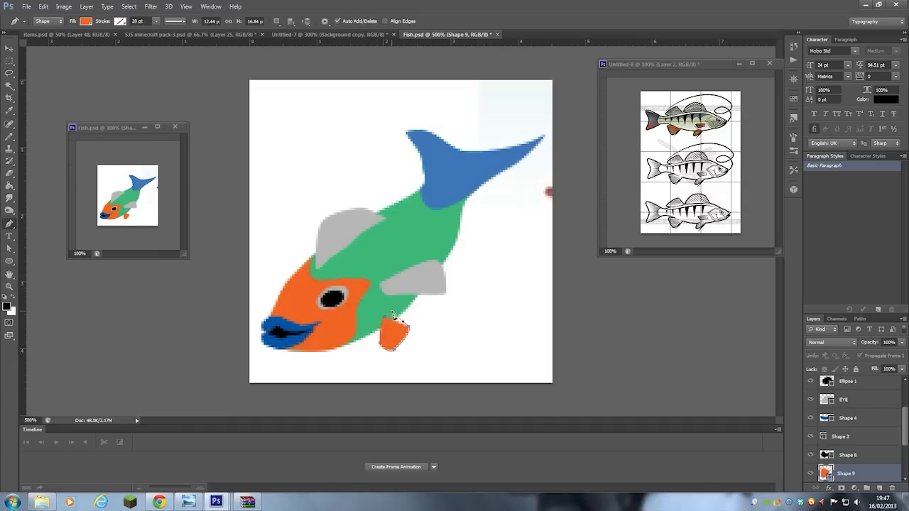
Step: Transform the orange belly fin up against the body and shift the grey side fin slightly
key("v")
key("ctrl+t")
key("Return")
left_click(423, 283, "ctrl")
left_click_drag(410, 312, 426, 278)
Step: Draw a small grey fin on the belly side below the tail and tuck it behind the body shape
key("p")
left_click(466, 211)
left_click(482, 245)
left_click(458, 249)
left_click(466, 211)
key("v")
mouse_move(846, 384)
left_mouse_down()
mouse_move(846, 486)
mouse_move(846, 464)
left_mouse_up()
left_click_drag(474, 239, 462, 239)
Step: Delete Layer 1, the stray reference fragment above the body shape
left_click(866, 419)
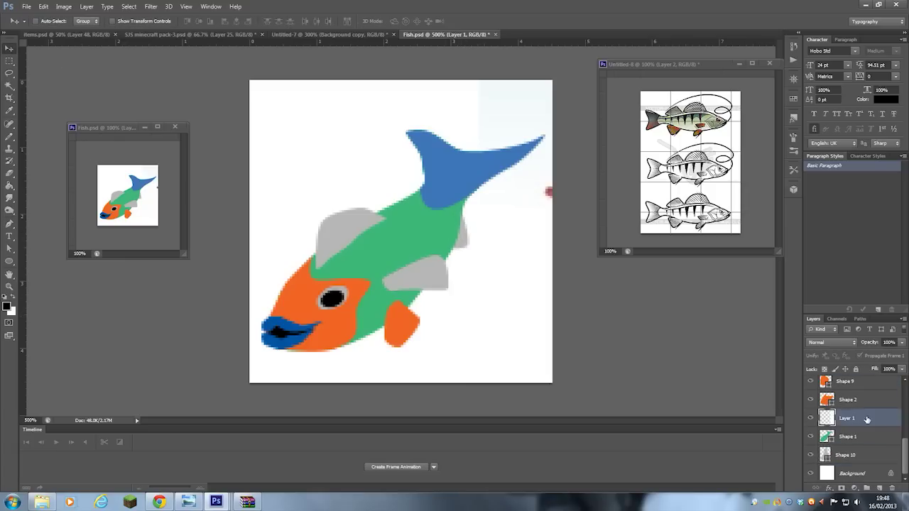
key("Delete")
Step: Rename the Shape 3 layer as lips and the Shape 4 layer as lip top
scroll(838, 429, "up", 3)
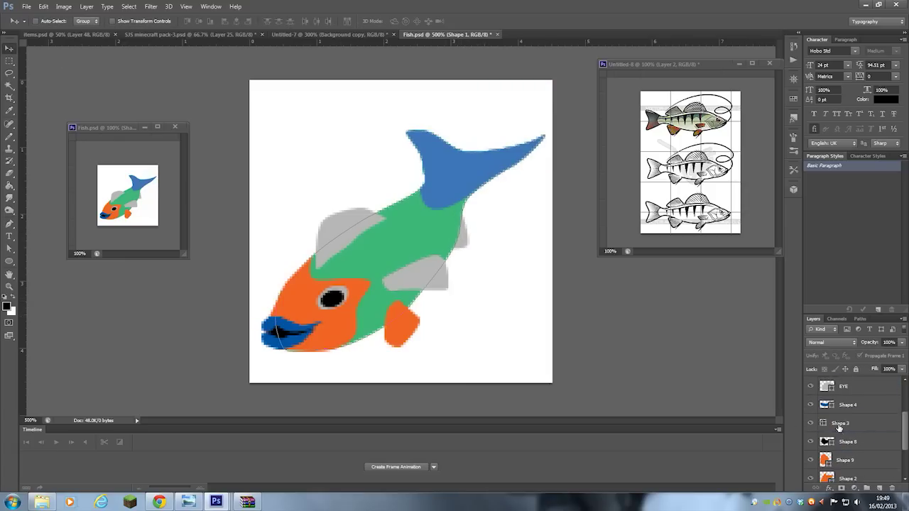
double_click(839, 426)
type("lips")
double_click(846, 405)
type("lip top")
left_click(845, 424, "shift")
key("ctrl+t")
left_click_drag(340, 316, 338, 325)
key("Escape")
Step: Nudge both lip shapes and the black mouth shape together slightly downward
left_click(870, 442, "shift")
key("ctrl+t")
key("Down")
key("Down")
key("Return")
Step: Shorten the shape on the lip top layer by raising its lower edge
left_click(852, 405)
key("ctrl+t")
left_click_drag(289, 346, 289, 339)
key("Return")
double_click(823, 405)
left_click(770, 255)
Step: Recolour the head olive green by sampling the coloured perch in the reference
left_click(375, 283, "ctrl")
double_click(826, 473)
left_click(699, 127)
left_click(770, 242)
Step: Recolour the body pale green by sampling the coloured perch in the reference
scroll(842, 474, "down", 1)
double_click(826, 436)
left_click(711, 125)
left_click(770, 242)
Step: Recolour the shape on the lips layer with a darker shade of the head's olive, 68715a
scroll(852, 437, "up", 1)
left_click(868, 420)
double_click(827, 418)
left_click(305, 291)
left_click_drag(570, 298, 570, 314)
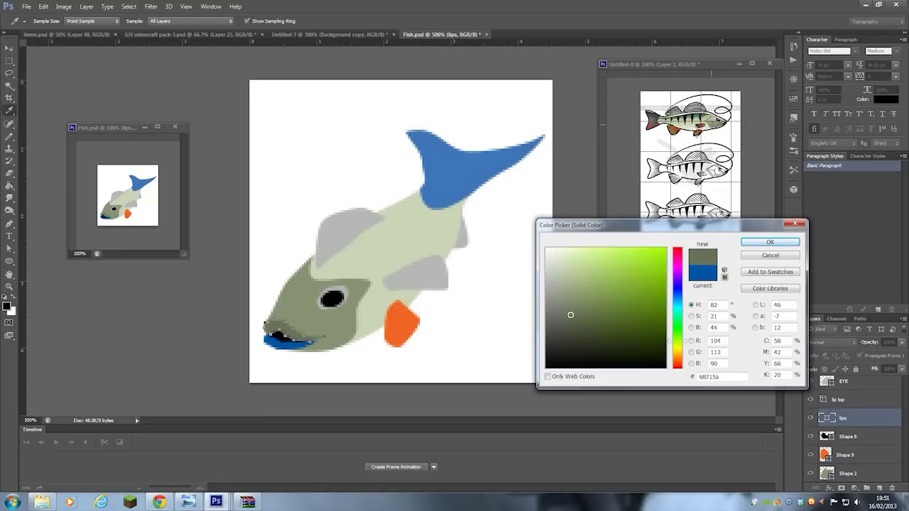
left_click(771, 242)
Step: Rename the lip top layer as lip bot and the lips layer as lip top
left_click(842, 405)
double_click(840, 400)
type("lip bot")
key("Return")
double_click(844, 418)
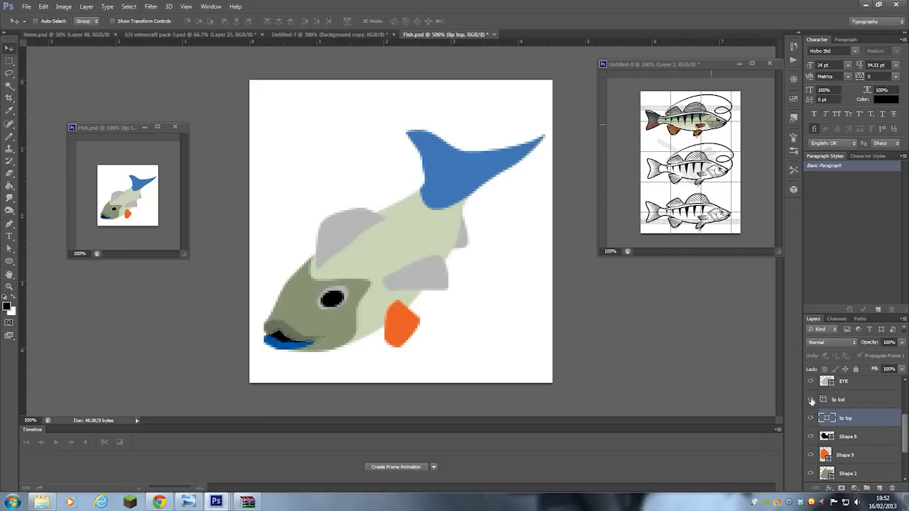
Step: Recolour the blue lower lip to match the upper lip's dark olive and save the document
double_click(823, 400)
left_click(290, 327)
left_click(770, 243)
left_click(27, 6)
left_click(43, 111)
Step: Scale the pupil and EYE layers together to 67.61% width and 90% height
scroll(853, 441, "up", 1)
left_click(852, 386)
left_click(852, 404, "shift")
key("ctrl+t")
left_click_drag(332, 286, 333, 288)
left_click_drag(349, 298, 341, 298)
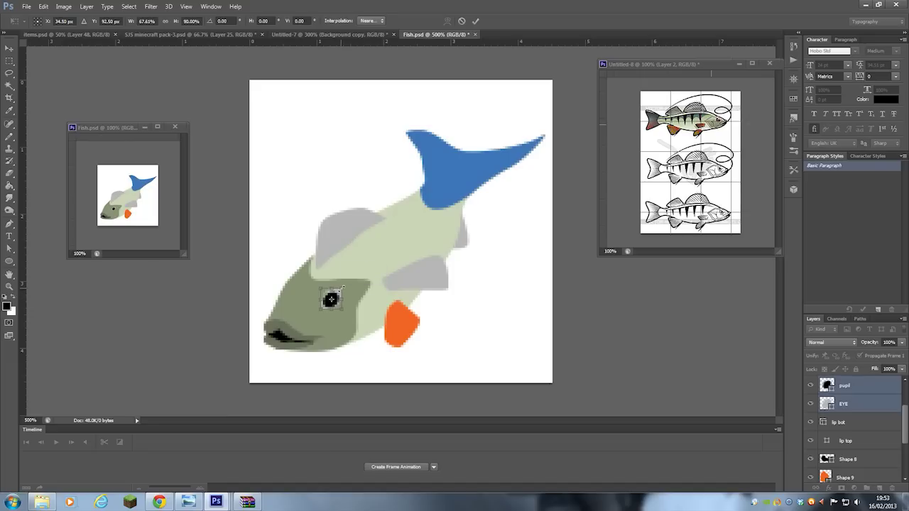
key("Return")
Step: Move the blue tail's layer to the top of the layer stack and rename it Tail
key("a")
left_click(452, 178)
left_click_drag(848, 473, 852, 379)
double_click(848, 385)
type("Tail")
key("Return")
Step: Recolour the grey side fin and the small rear fin with the belly fin's orange
double_click(826, 404)
left_click(401, 325)
left_click(770, 242)
left_click(852, 424)
double_click(827, 455)
left_click(770, 242)
Step: Transform the orange side fin into a narrower shape angled along the body
left_click(424, 275)
key("ctrl+t")
left_click_drag(447, 254, 406, 254)
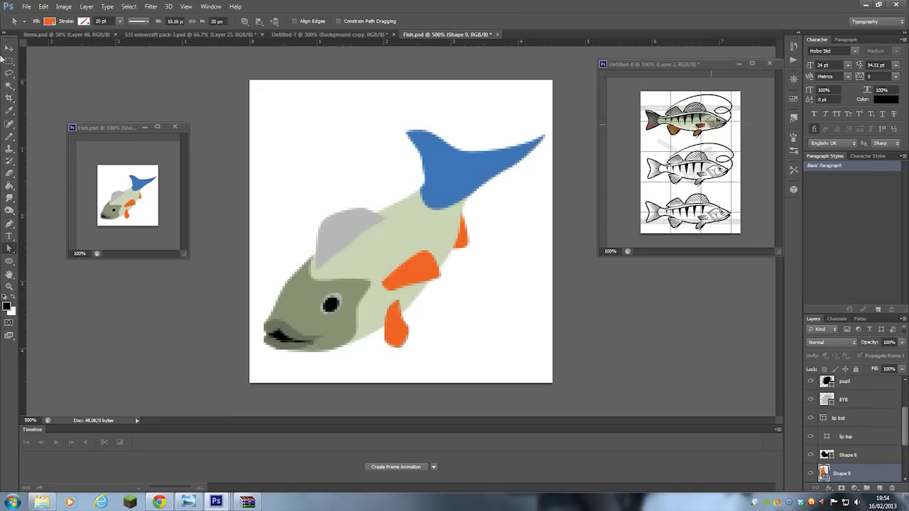
Step: Rotate the orange belly fin slightly and fit it against the body's lower edge
left_click(9, 49)
key("ctrl+t")
left_click_drag(401, 329, 398, 324)
key("Return")
Step: Remove the extra anchor points of the body outline that extend beneath the tail
left_click(10, 248)
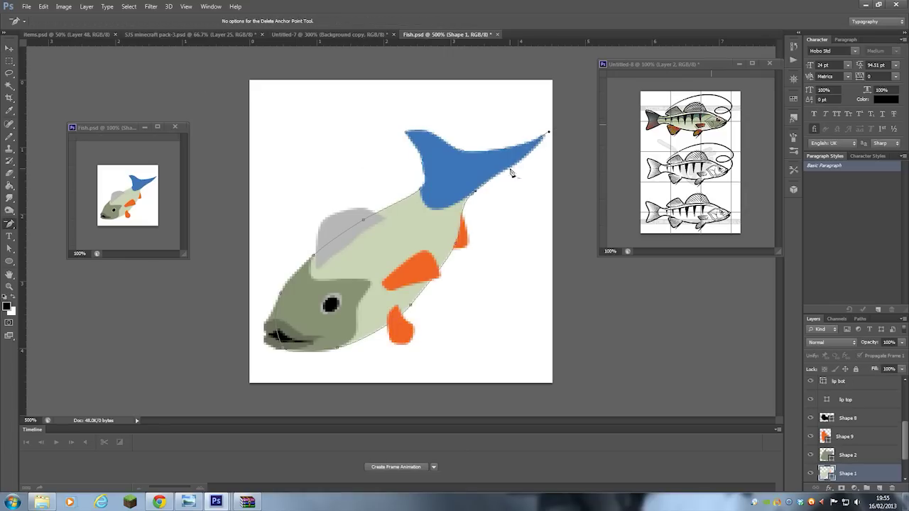
left_click(440, 213)
Step: Rotate the blue tail upward and reposition it on the rear end of the body
left_click(9, 49)
scroll(872, 397, "up", 5)
left_click(872, 390)
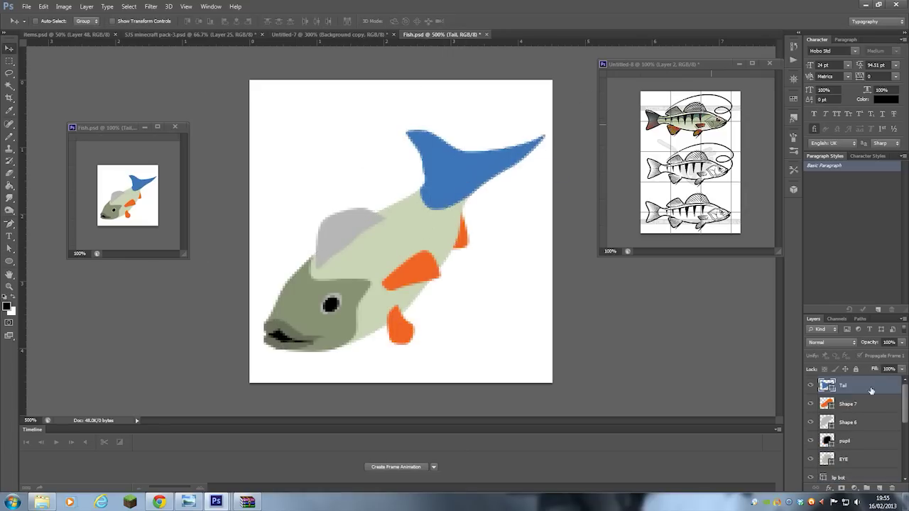
key("ctrl+t")
left_click_drag(556, 115, 531, 89)
left_click_drag(474, 171, 477, 151)
key("Return")
Step: Rename the pale green body shape's layer as body
left_click(10, 248)
scroll(851, 440, "down", 5)
double_click(847, 460)
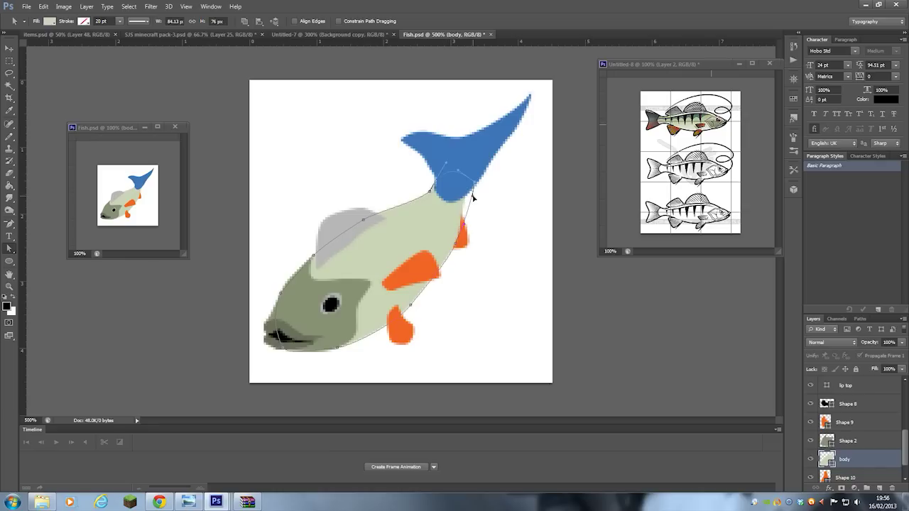
Step: Adjust the body's rear end and reshape the tail with fuller lobes and a base curving around the body
left_click(472, 197)
left_click(465, 133)
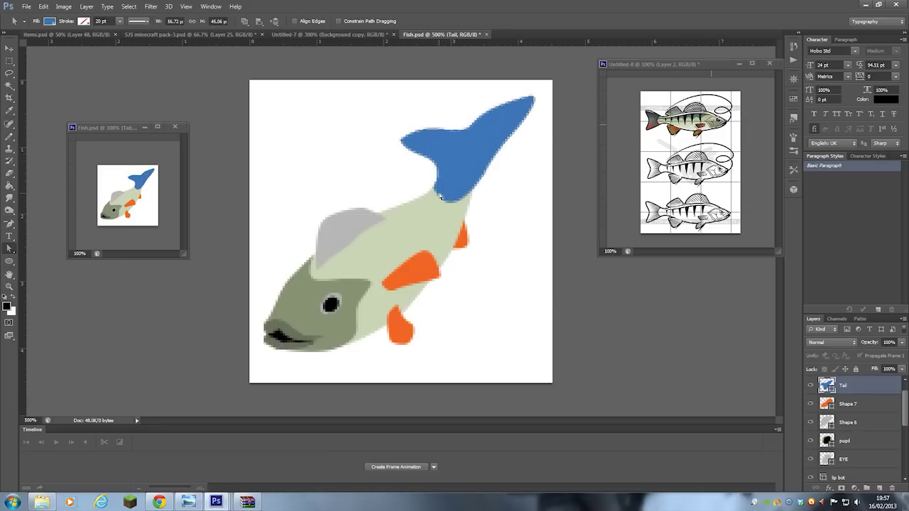
left_click_drag(470, 203, 471, 205)
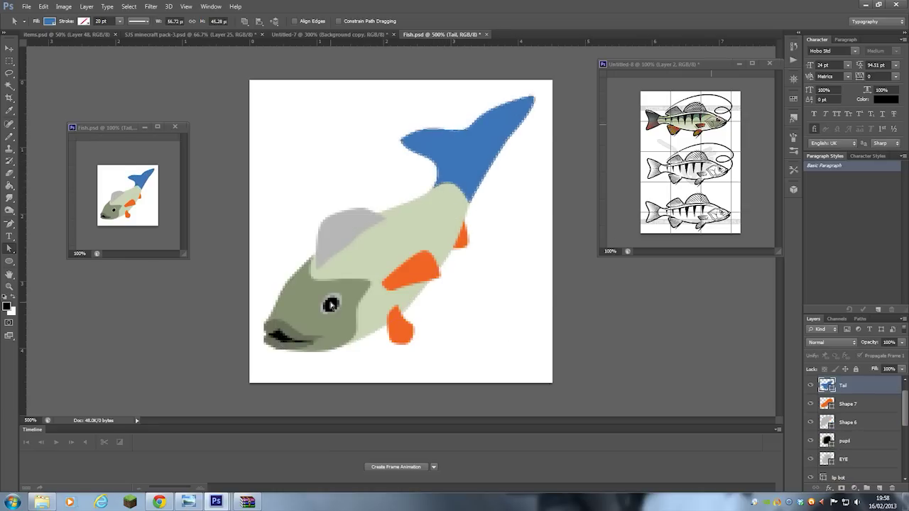
Step: Draw a Pen shape on a new layer above the body, following the back and ending in jagged stripes along the flank
left_click(9, 49)
left_click(405, 245)
left_click(879, 488)
left_click(9, 224)
left_click(86, 22)
left_click(98, 87)
left_click(435, 186)
left_click_drag(313, 255, 313, 282)
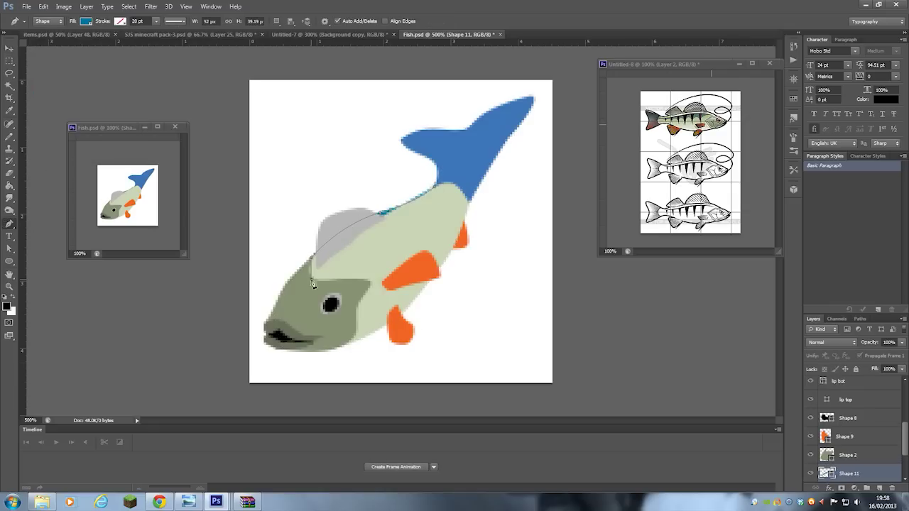
left_click(350, 277)
left_click(354, 257)
left_click(384, 248)
left_click(406, 225)
left_click(426, 214)
left_click(441, 210)
left_click(450, 194)
left_click(438, 185)
Step: Recolour the striped back shape muted teal green
left_click(9, 249)
double_click(826, 473)
left_click(678, 312)
left_click(575, 310)
left_click(584, 303)
left_click(770, 242)
Step: Duplicate the striped back shape and adjust the copy's anchor points to reshape the flank stripes
left_click_drag(905, 434, 905, 445)
key("ctrl+j")
left_click(10, 224)
left_click(58, 240)
left_click(10, 248)
left_click_drag(365, 262, 396, 261)
left_click_drag(414, 227, 421, 235)
left_click_drag(435, 213, 439, 220)
Step: Add anchor points to the copied stripe shape near the tail, refine the rear stripes, and group the layer
left_click(9, 223)
left_click(450, 197)
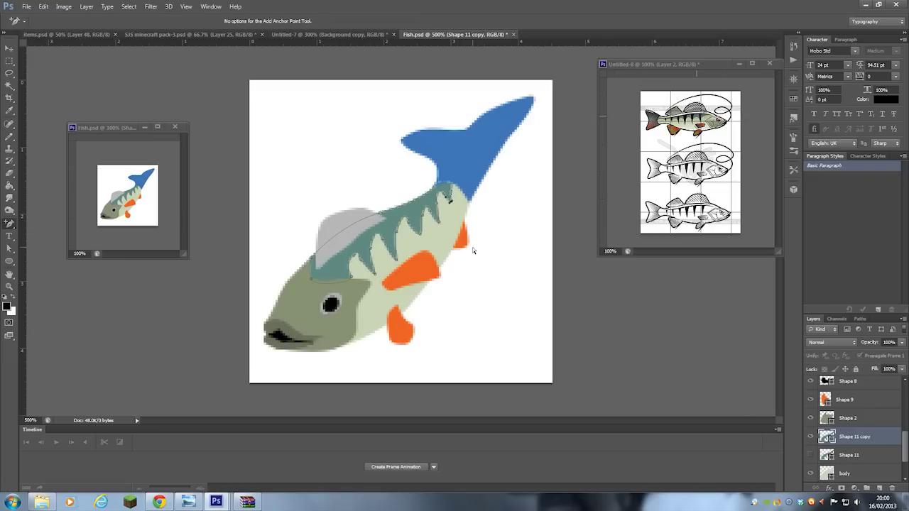
left_click(9, 249)
left_click(435, 213)
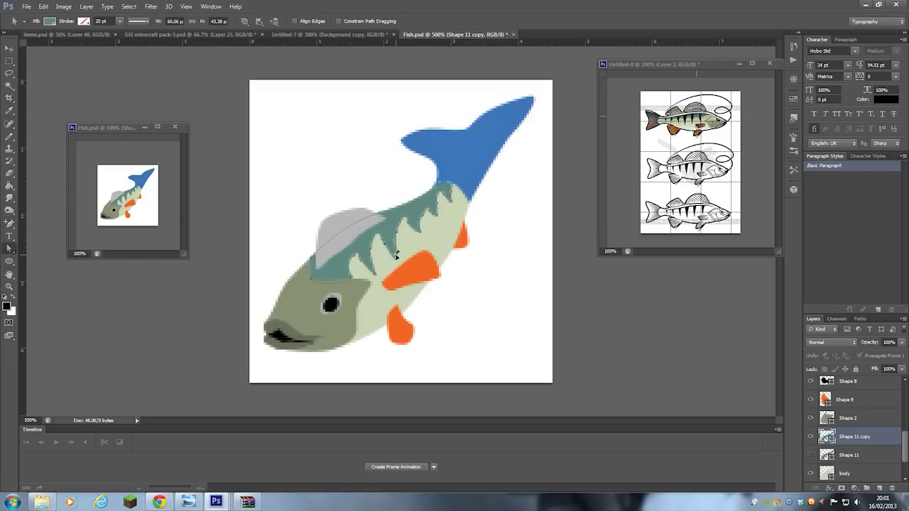
key("ctrl+g")
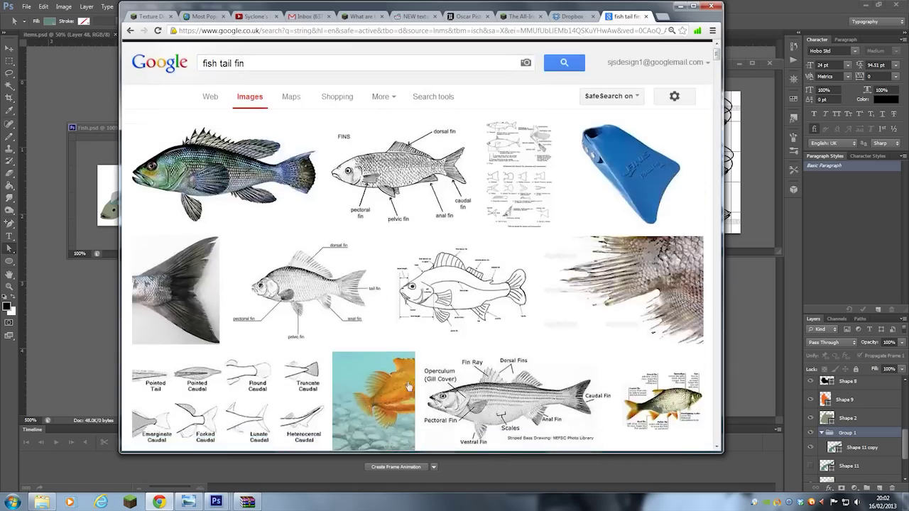
Step: Browse web image results for fish tail fin and cartoon fish to find tail references
scroll(408, 385, "down", 15)
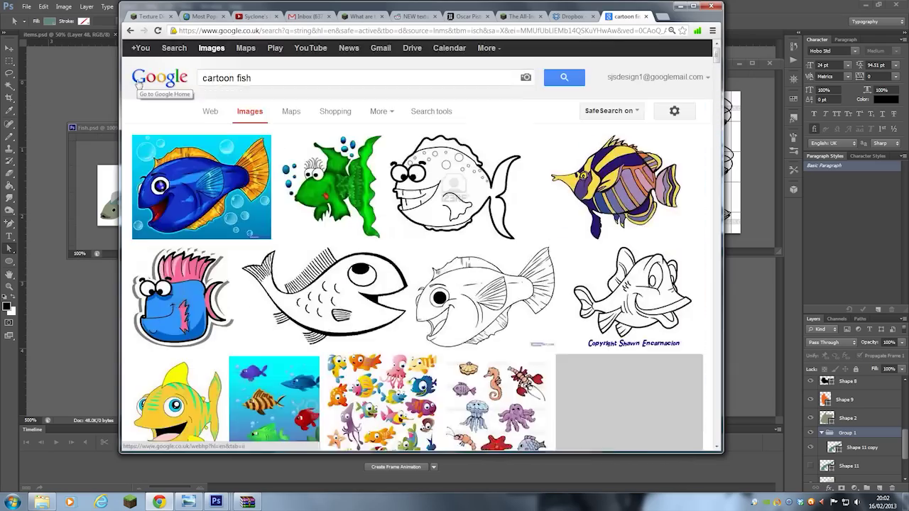
scroll(440, 247, "down", 10)
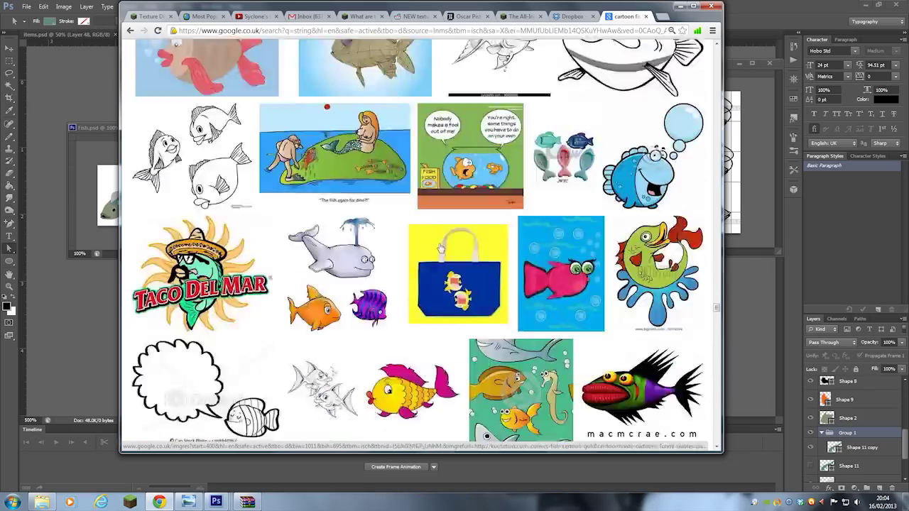
scroll(440, 247, "down", 15)
scroll(420, 263, "down", 12)
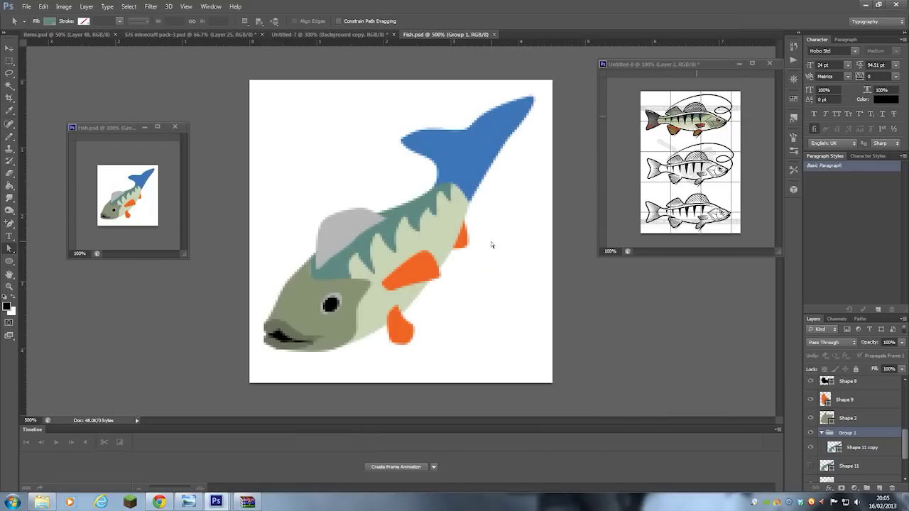
Step: Reshape the grey dorsal fin into a lower, smoother curve along the back
left_click(324, 247)
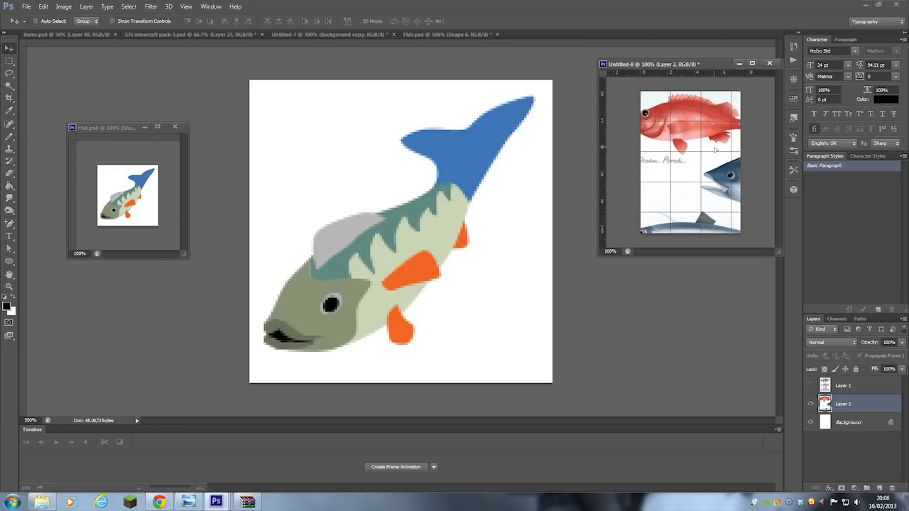
Step: Draw a white Pen shape on a new layer along the belly, from the tail base to the throat
scroll(810, 440, "down", 5)
left_click(848, 422)
left_click(879, 487)
left_click(10, 224)
left_click(12, 296)
left_click(467, 206)
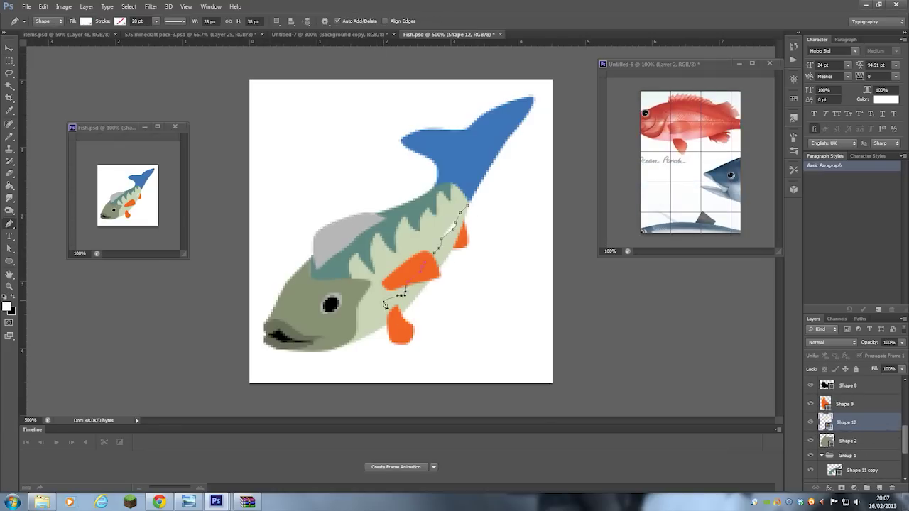
left_click(358, 338)
left_click(455, 244)
left_click(467, 205)
Step: Recolour the belly shape very light grey and adjust its edge points behind the fins
double_click(825, 422)
left_click(678, 308)
left_click(550, 308)
left_click(550, 260)
left_click(760, 243)
left_click(9, 248)
left_click_drag(410, 305, 405, 305)
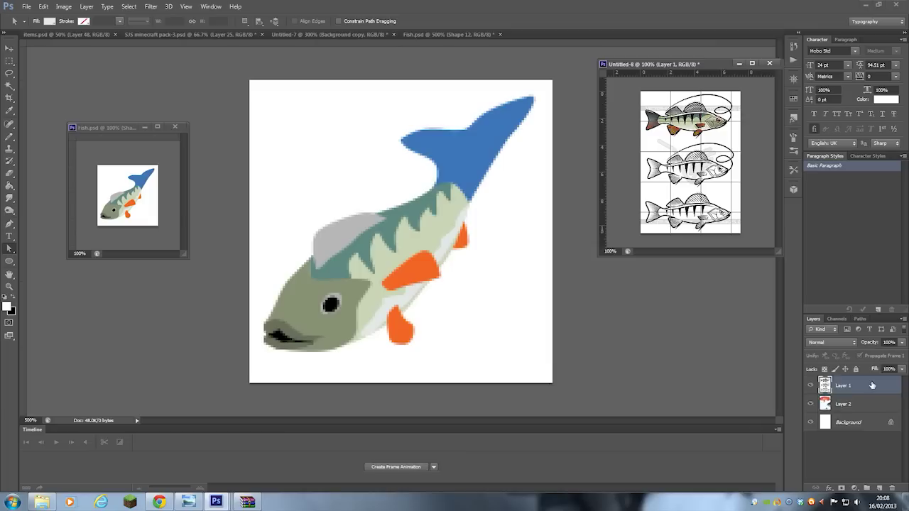
Step: Give the body a linear gradient overlay at -51°, from olive green to pale cream sampled from the reference perch, with reduced scale
right_click(461, 229)
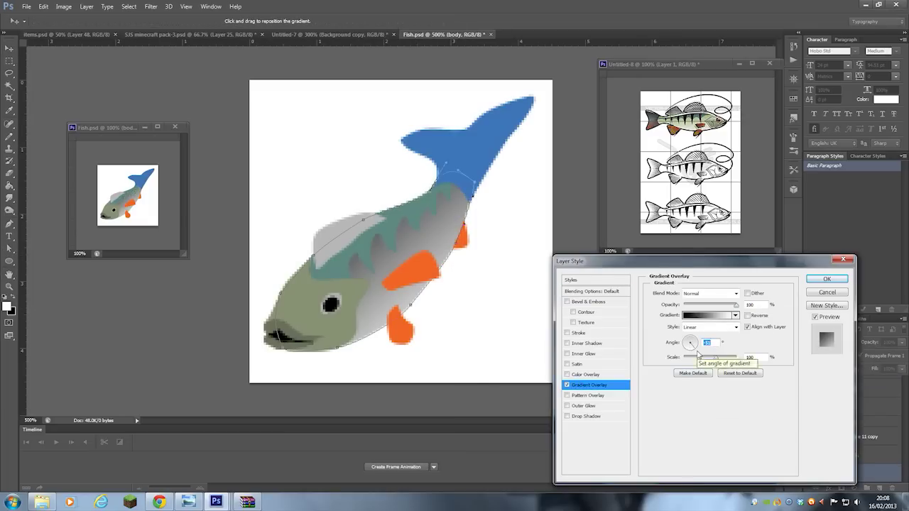
left_click(708, 315)
left_click(477, 412)
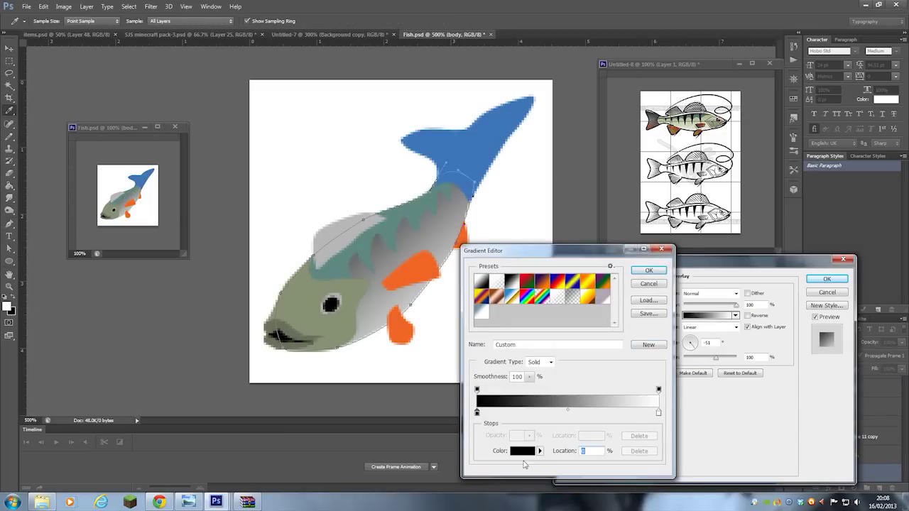
left_click(522, 452)
left_click(686, 122)
left_click(577, 281)
left_click(754, 243)
left_click(658, 413)
left_click(688, 128)
left_click(648, 270)
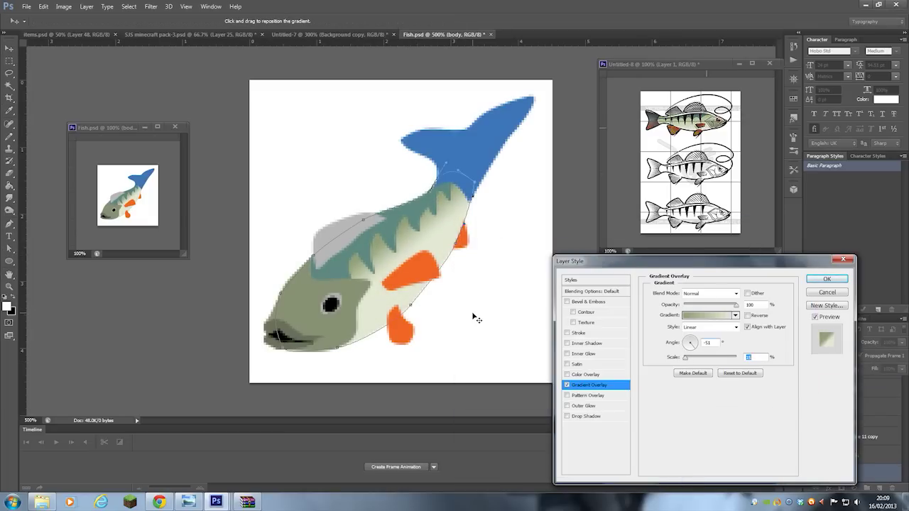
left_click(817, 281)
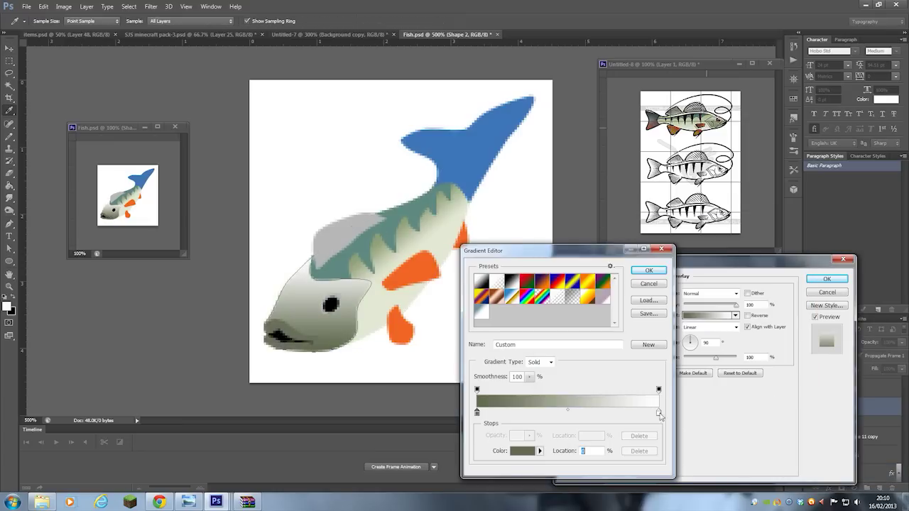
Step: Apply a linear gradient overlay from dark olive to a pale tone to the head shape, angled at 126°
left_click(647, 269)
left_click_drag(692, 338, 687, 342)
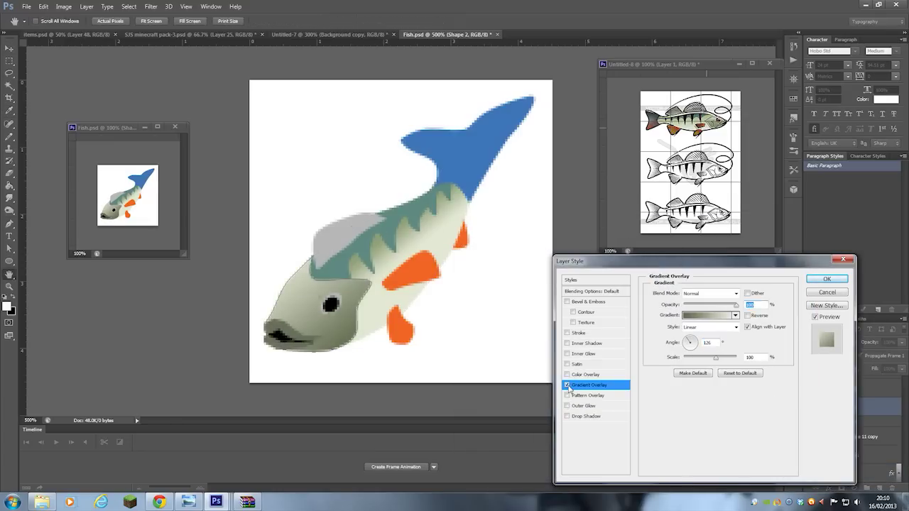
key("Return")
Step: Draw a thin fin ray shape across the orange side fin and colour it darker orange
left_click(425, 274, "ctrl")
left_click(9, 223)
left_click_drag(428, 252, 407, 284)
left_click(400, 279)
double_click(827, 385)
left_click(644, 278)
left_click(771, 242)
Step: Duplicate the fin ray twice and adjust the copies so they fan out across the side fin
left_click(10, 48)
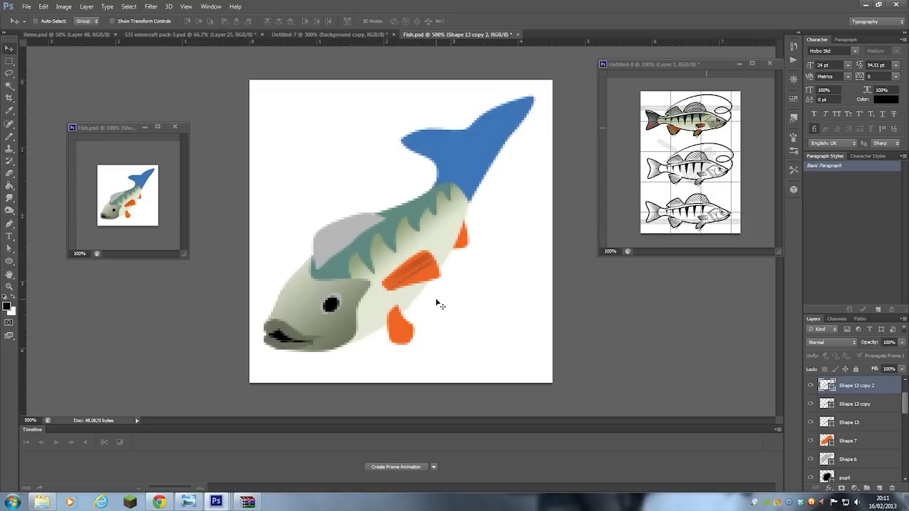
left_click(9, 248)
left_click(416, 272)
Step: Raise the tail's curved base and sweep its left lobe upward into a pointed tip
left_click_drag(465, 190, 468, 166)
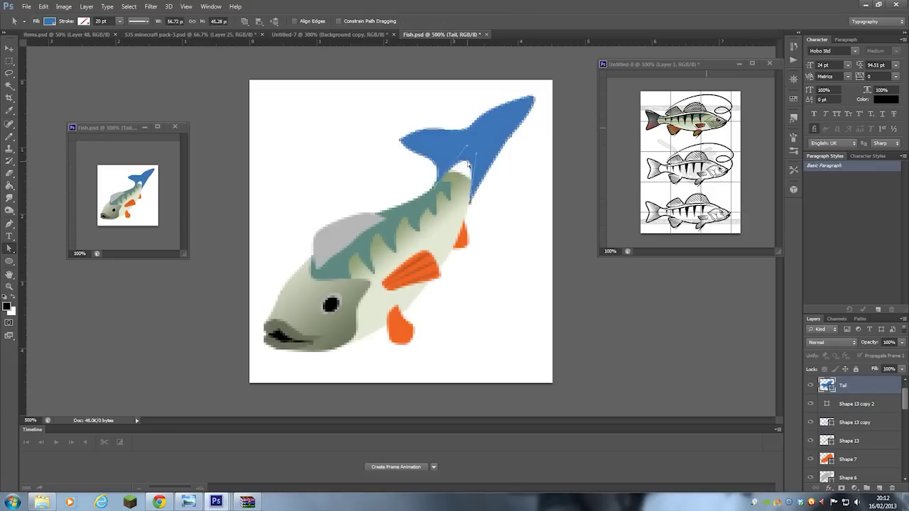
left_click(411, 304)
left_click(423, 129)
left_click_drag(400, 139, 396, 122)
left_click_drag(428, 154, 420, 157)
Step: Try reshaping the tail's upper edge between the lobes, stepping back through the attempts
left_click_drag(462, 130, 490, 106)
key("ctrl+z")
left_click_drag(425, 149, 449, 102)
key("ctrl+z")
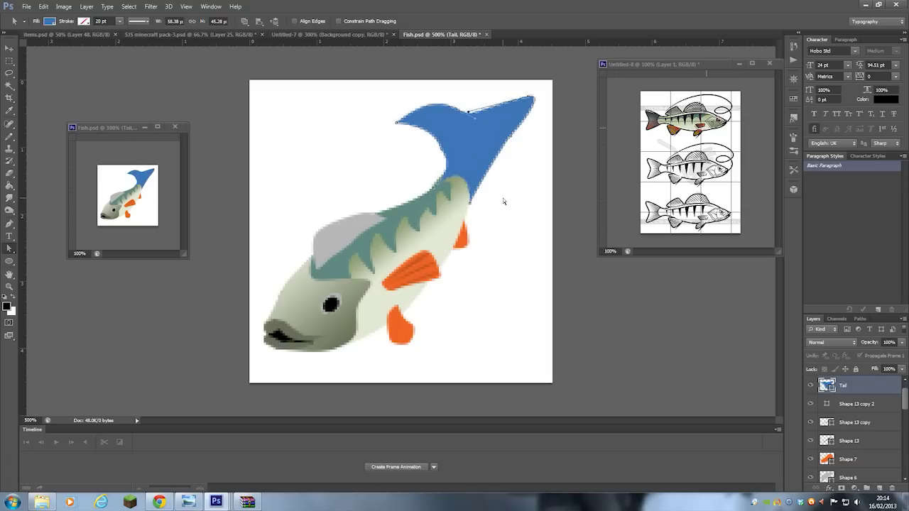
key("ctrl+alt+z")
key("ctrl+alt+z")
key("ctrl+alt+z")
key("ctrl+alt+z")
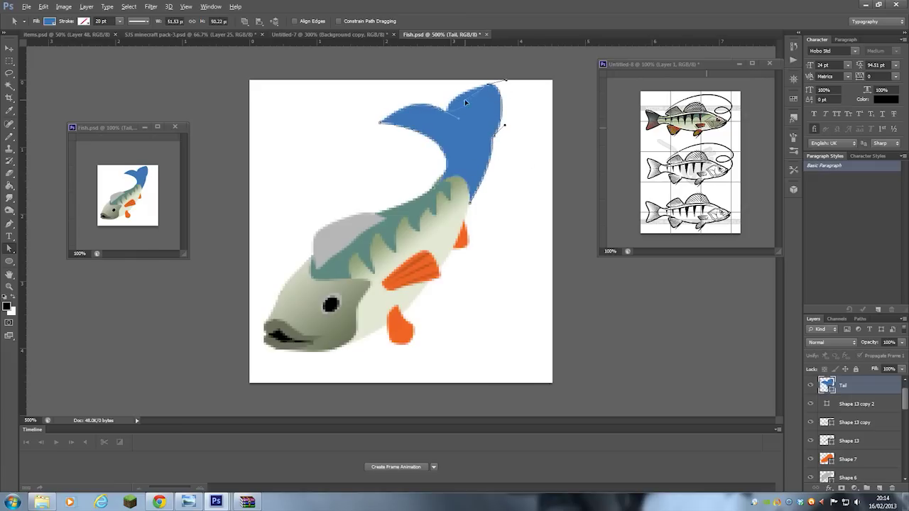
Step: Try flattening the tail's notch and pulling the right lobe outward, then undo these point edits
left_click_drag(438, 119, 434, 103)
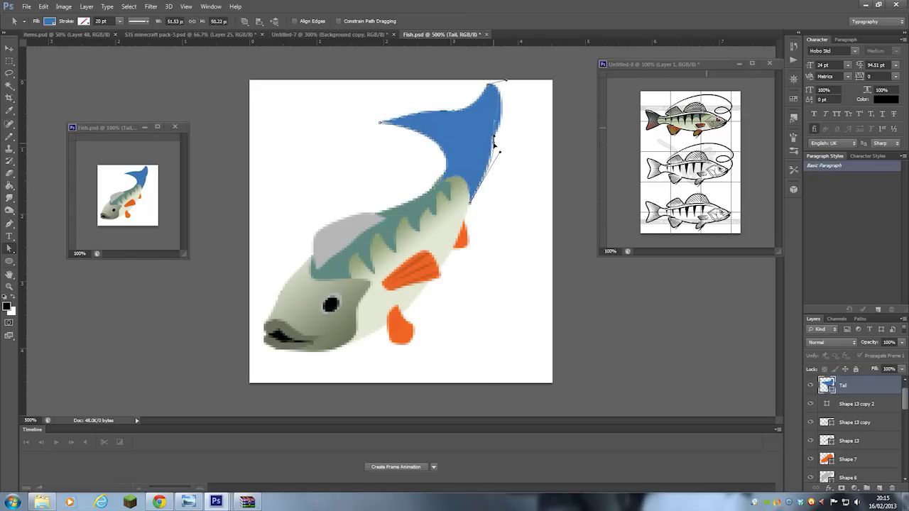
key("ctrl+alt+z")
left_click_drag(495, 96, 523, 93)
key("ctrl+alt+z")
key("ctrl+alt+z")
key("ctrl+alt+z")
key("ctrl+alt+z")
key("ctrl+alt+z")
key("ctrl+alt+z")
key("ctrl+alt+z")
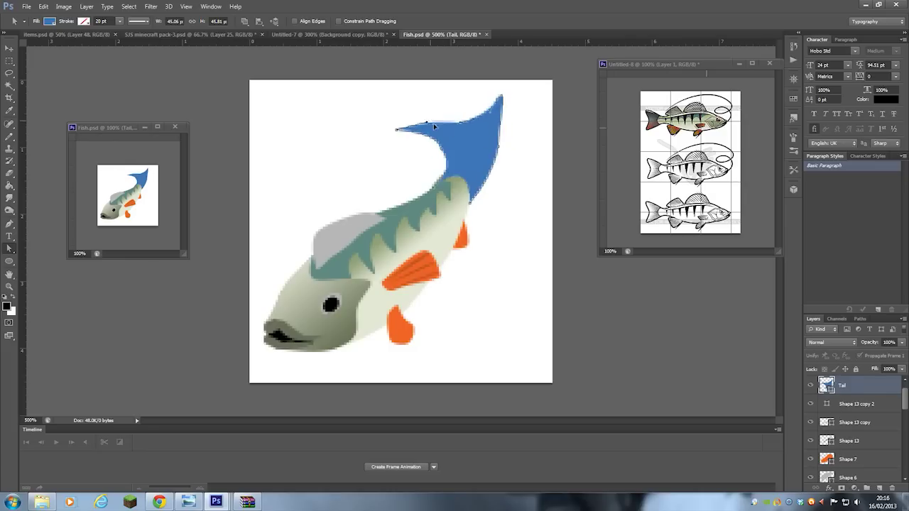
Step: Try bending the tail's right lobe up and outward, then step back through the edits
left_click_drag(487, 120, 512, 85)
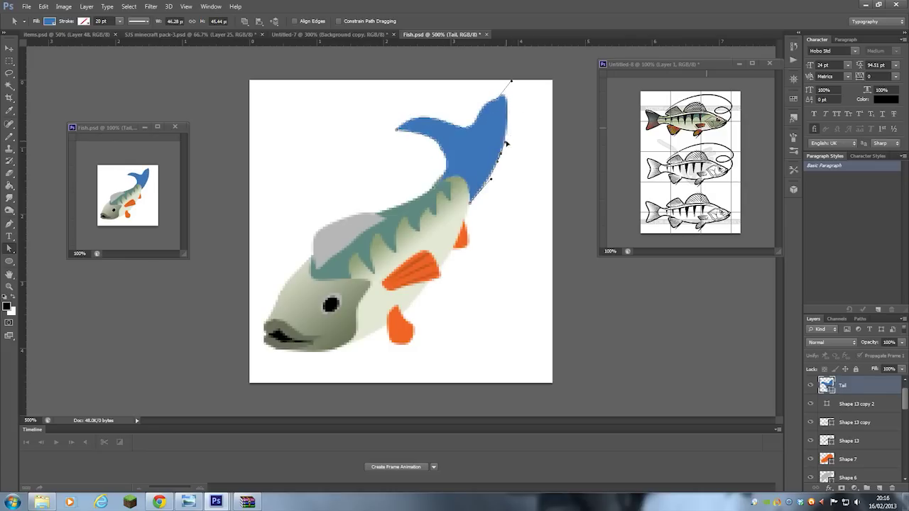
key("ctrl+alt+z")
key("ctrl+alt+z")
key("ctrl+alt+z")
key("ctrl+alt+z")
key("ctrl+alt+z")
key("ctrl+alt+z")
key("ctrl+alt+z")
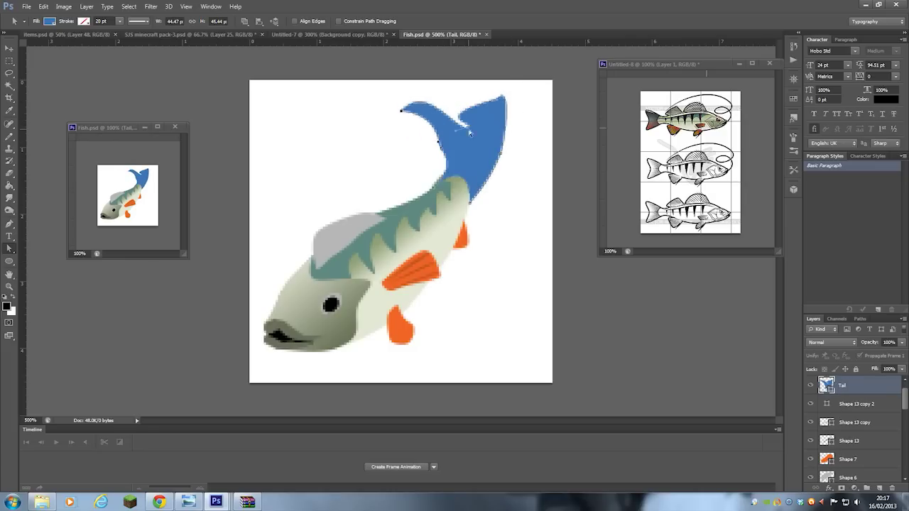
Step: Extend the body's rear end further into the tail and adjust the tail's upper edge
left_click(469, 192)
mouse_move(469, 203)
left_mouse_down()
mouse_move(477, 184)
mouse_move(474, 207)
left_mouse_up()
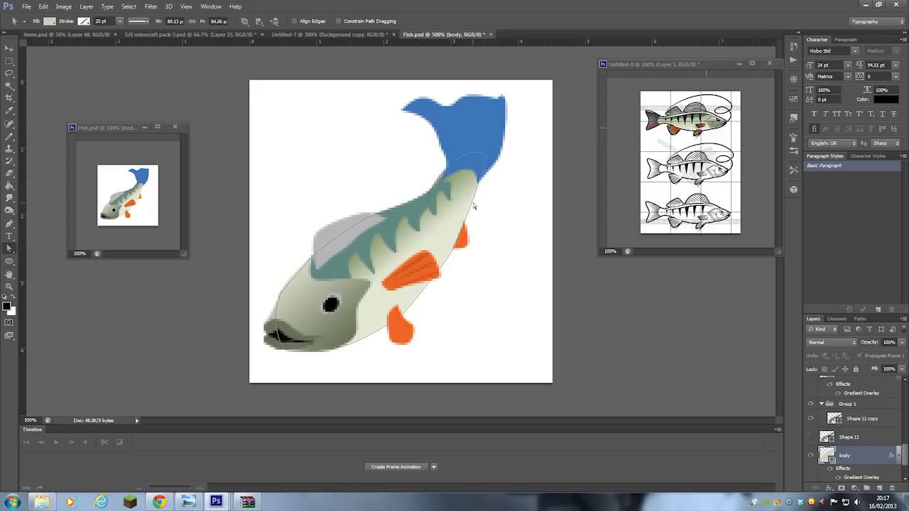
left_click(467, 128)
left_click_drag(448, 106, 461, 100)
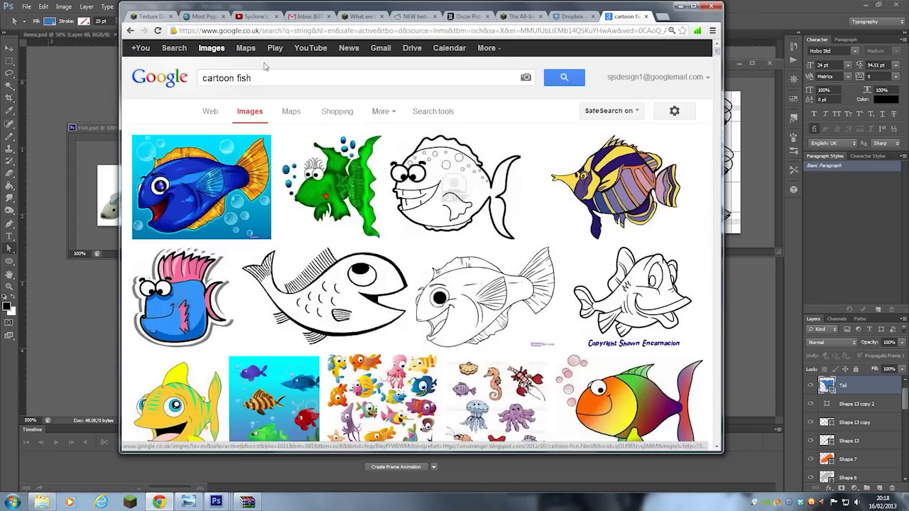
Step: Search web images for "koi tattoo" and browse them for tail references
type("koi tattoo")
key("Return")
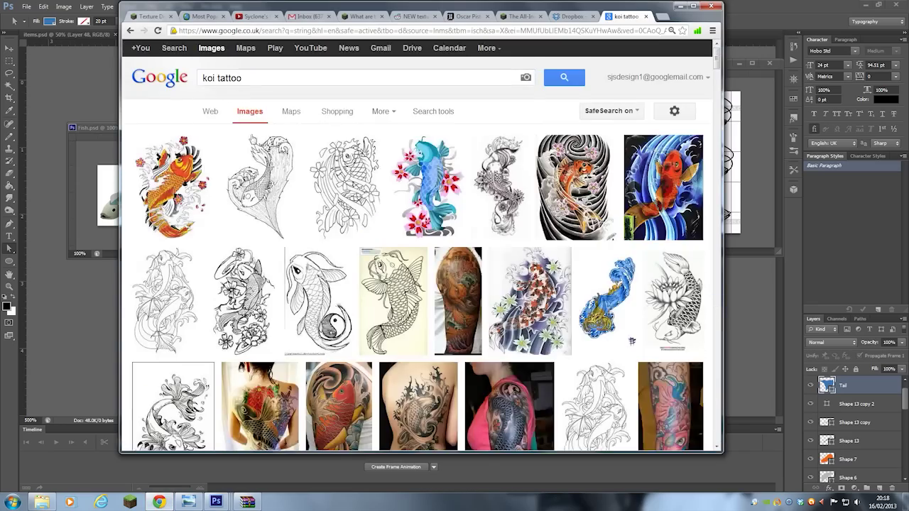
scroll(419, 245, "down", 15)
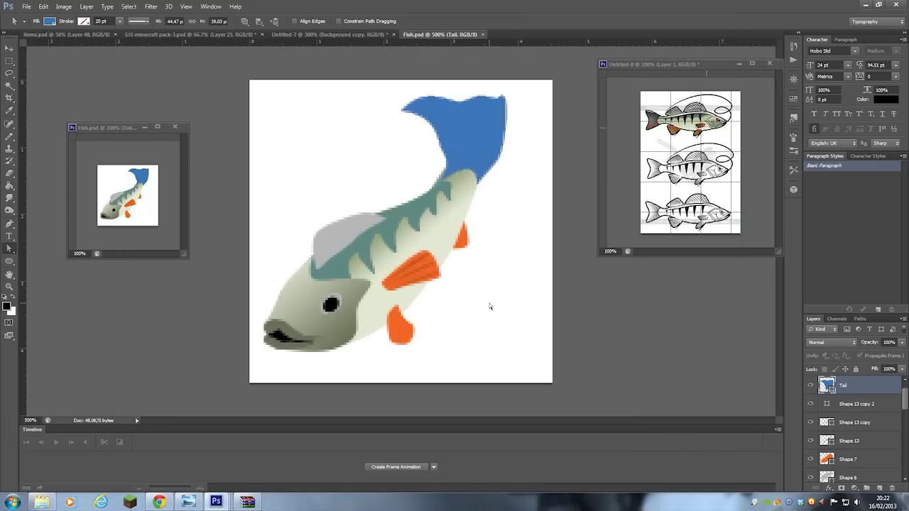
Step: Cut a deep notch between the two tail lobes and reshape the left lobe's tip
left_click_drag(462, 100, 473, 131)
left_click_drag(428, 83, 407, 115)
left_click(9, 223)
left_click(9, 248)
left_click_drag(471, 132, 466, 126)
Step: Add an anchor point near the right tail lobe's tip and pull the points into a narrow slit
left_click(9, 223)
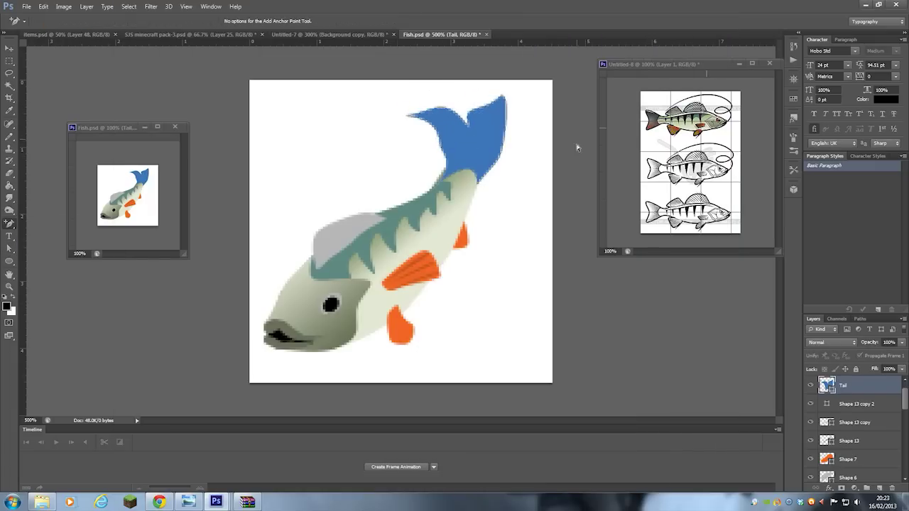
left_click(499, 98)
left_click(9, 249)
key("ctrl+plus")
key("ctrl+plus")
key("ctrl+plus")
key("ctrl+plus")
left_click_drag(568, 141, 409, 333)
left_click_drag(477, 105, 473, 132)
left_click_drag(426, 129, 424, 124)
left_click_drag(335, 202, 341, 200)
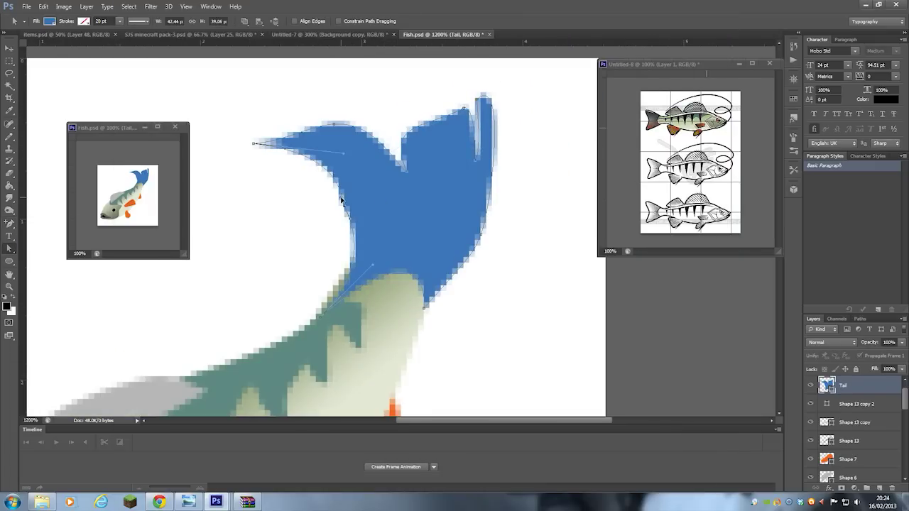
Step: Reshape the left tail lobe by moving its upper and lower edge points and adjusting its tip
left_click_drag(334, 125, 328, 135)
left_click(321, 182)
left_click_drag(339, 166, 301, 176)
left_click_drag(283, 147, 310, 151)
left_click_drag(481, 234, 499, 233)
key("ctrl+z")
Step: Move the points at the right lobe's top to close up the slit and round the tip
left_click(464, 109)
left_click(9, 222)
left_click(9, 248)
left_click_drag(463, 108, 446, 92)
left_click_drag(477, 98, 459, 88)
Step: Add an anchor point on the tail's left edge and reshape the left lobe into a fuller fin
left_click_drag(321, 316, 414, 221)
left_click(10, 223)
left_click(350, 218)
key("a")
left_click(256, 274)
scroll(256, 274, "down", 5)
left_click(481, 169)
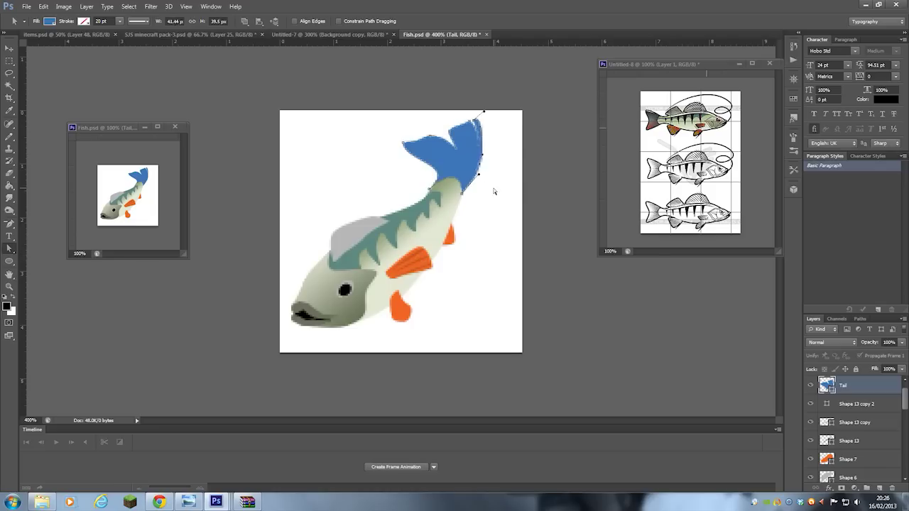
Step: Curve the tail's right edge slightly outward between its tip and the body
left_click_drag(480, 169, 506, 164)
key("ctrl+z")
left_click(461, 193)
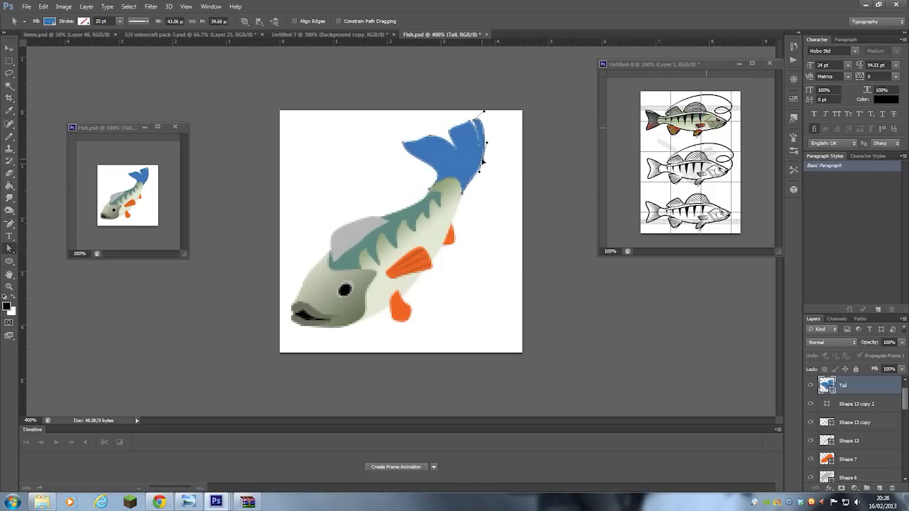
key("v")
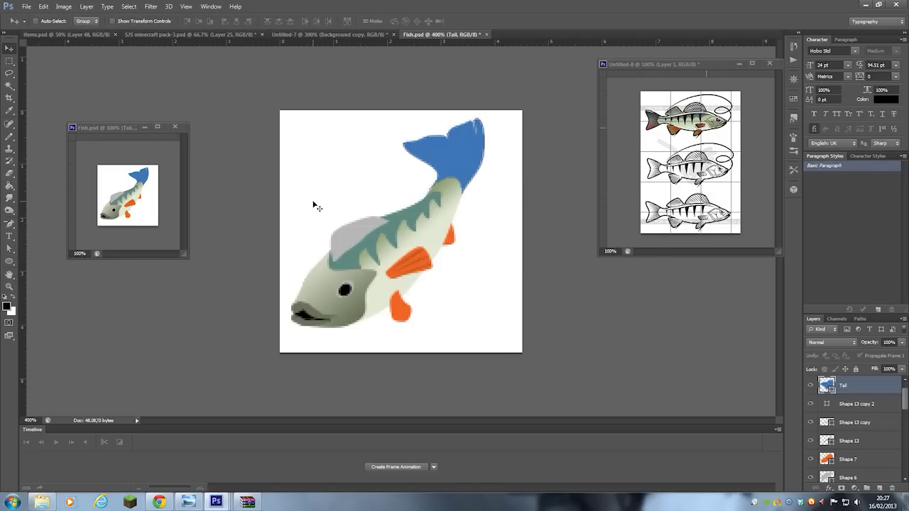
Step: Draw a thin curved shape on a new layer, running from the head along the upper body into the tail
key("p")
left_click(879, 488)
left_click(310, 302)
left_click_drag(327, 271, 339, 257)
left_click_drag(394, 220, 410, 212)
left_click_drag(443, 188, 449, 179)
left_click(454, 155)
left_click(449, 140)
left_click(457, 149)
left_click(454, 176)
left_click(403, 226)
left_click(368, 246)
left_click_drag(346, 268, 332, 279)
Step: Recolour the long curved line with a grey-green sampled from the gill cover
key("a")
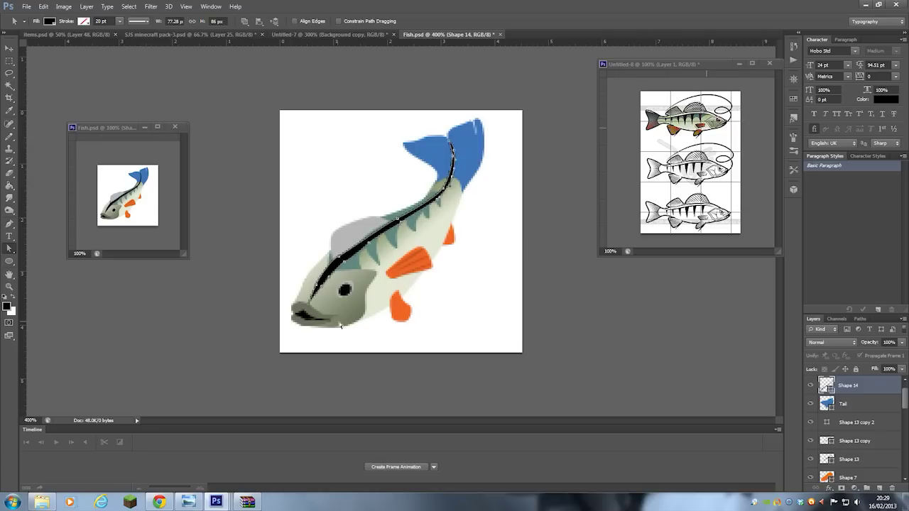
double_click(829, 388)
left_click(359, 303)
left_click(346, 314)
key("Return")
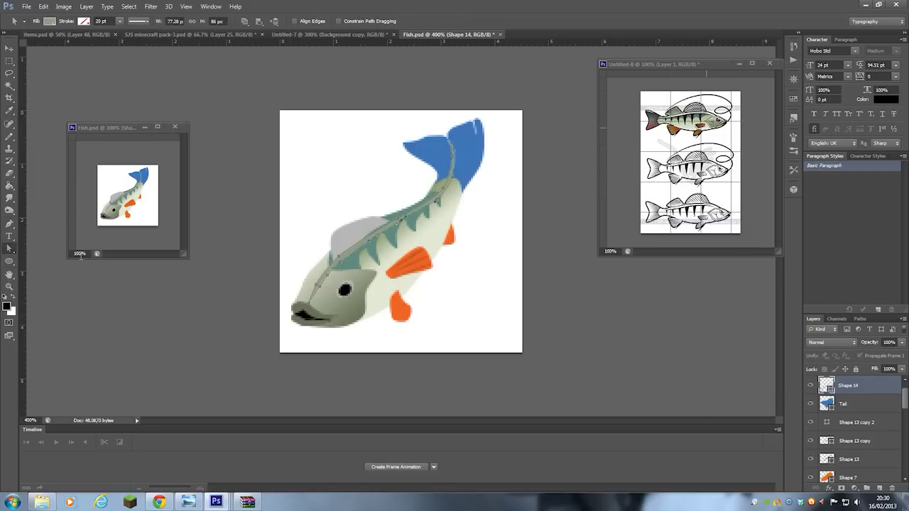
Step: Recolour the Tail shape with the orange of the side fin
left_click(390, 226)
double_click(827, 383)
left_click(426, 250)
key("Return")
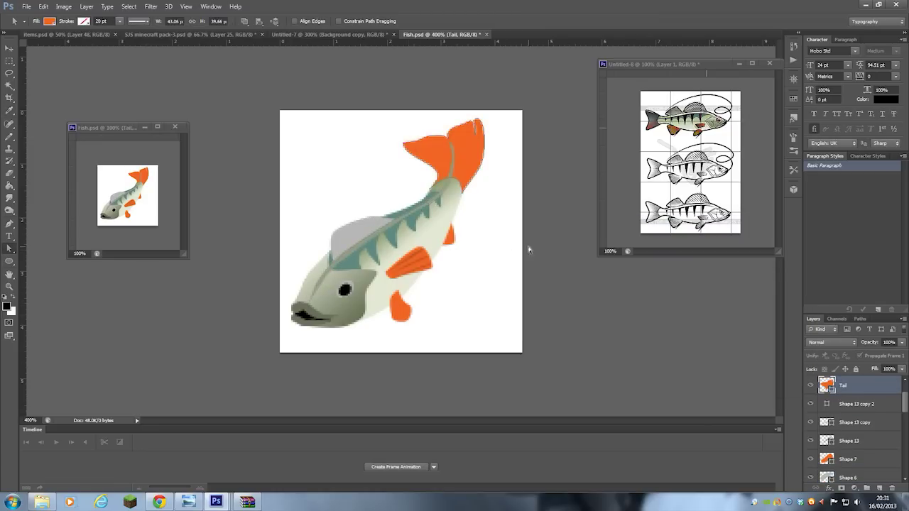
Step: Draw a shape following the rear edge of the gill cover, from its upper corner around to the throat
left_click(9, 223)
left_click(332, 273)
left_click(374, 273)
left_click(363, 291)
left_click(339, 326)
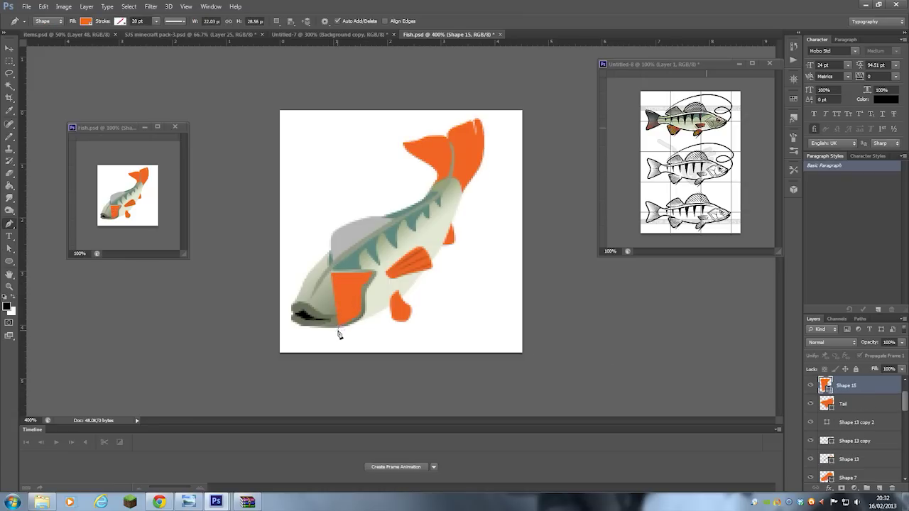
Step: Remove the gill-cover shape's fill and give it a green stroke
left_click(119, 22)
left_click(131, 68)
left_click(136, 67)
left_click(80, 40)
left_click(86, 21)
left_click(47, 40)
left_click(119, 21)
left_click(75, 68)
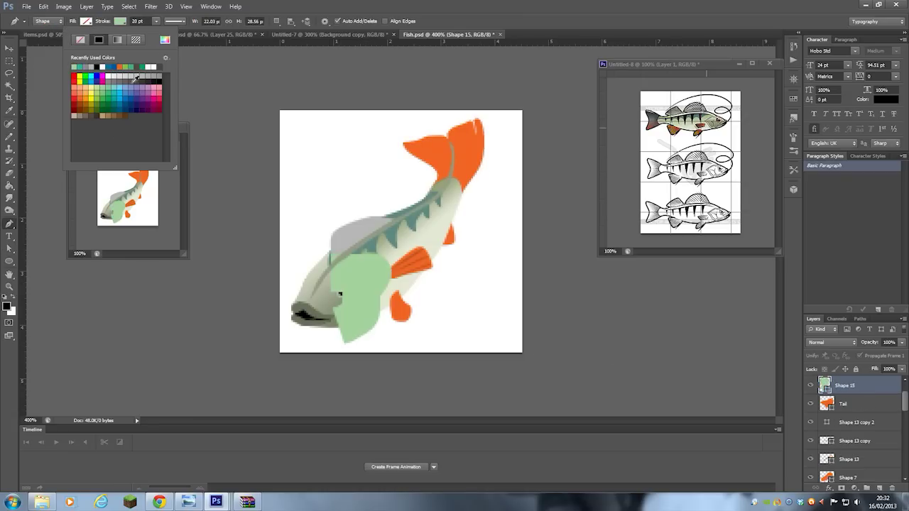
left_click(109, 93)
Step: Reduce the gill-cover shape's stroke width to 0.73 pt
left_click(9, 48)
left_click(10, 249)
left_click(119, 21)
left_click_drag(115, 34, 102, 34)
left_click(732, 374)
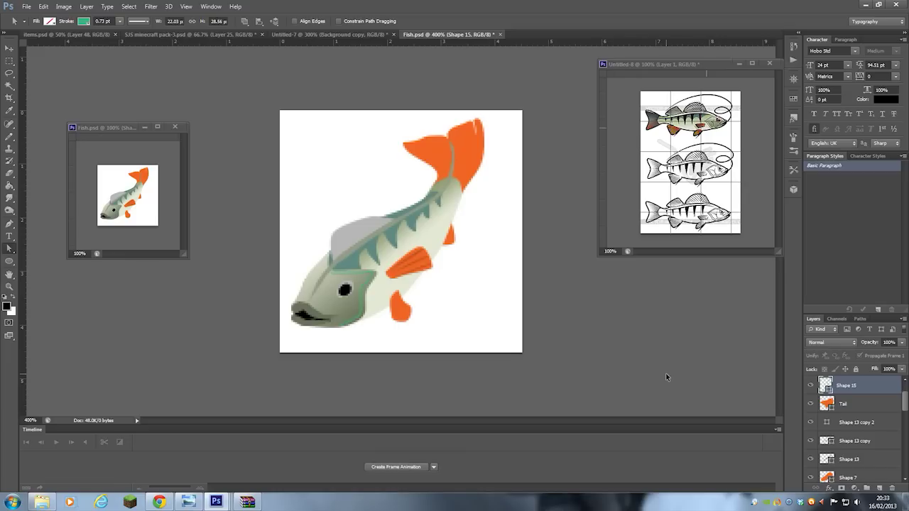
Step: Recolour the gill-cover stroke with a dark grey-green sampled from the head
double_click(825, 385)
left_click(353, 309)
left_click(769, 255)
left_click(83, 21)
left_click(129, 40)
left_click(354, 309)
left_click(352, 308)
key("Return")
Step: Draw a thin outline shape around the upper side of the eye
left_click(9, 224)
left_click(337, 294)
left_click_drag(338, 280, 344, 278)
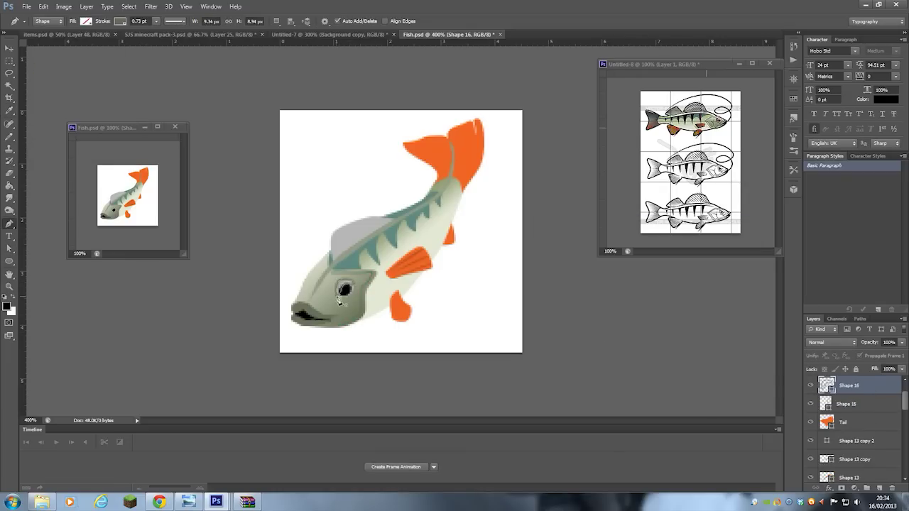
Step: Try to adjust the position and opacity of the eye outline
key("v")
left_click(13, 296)
key("v")
left_click_drag(342, 285, 349, 324)
key("ctrl+t")
key("Return")
left_click(901, 343)
left_click_drag(902, 354, 867, 357)
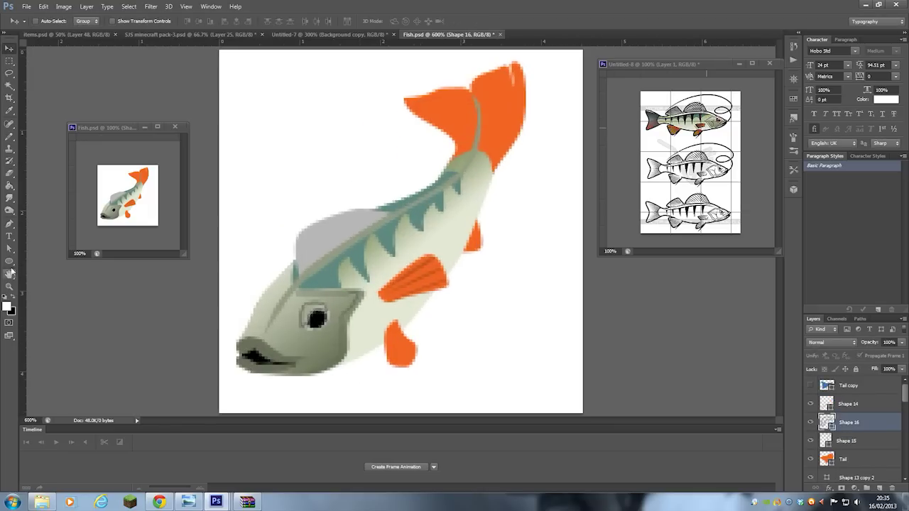
Step: Delete the selected point from the left side of the eye outline
left_click(9, 248)
left_click(300, 315)
key("Delete")
Step: Move the eye outline's layer beneath the EYE layer in the layer stack
scroll(864, 455, "down", 7)
left_click(864, 459)
left_click(825, 459)
double_click(825, 459)
left_click(822, 235)
left_click(878, 441)
key("ctrl+t")
key("Return")
scroll(809, 424, "up", 5)
scroll(873, 426, "down", 7)
left_click(873, 426)
left_click(9, 48)
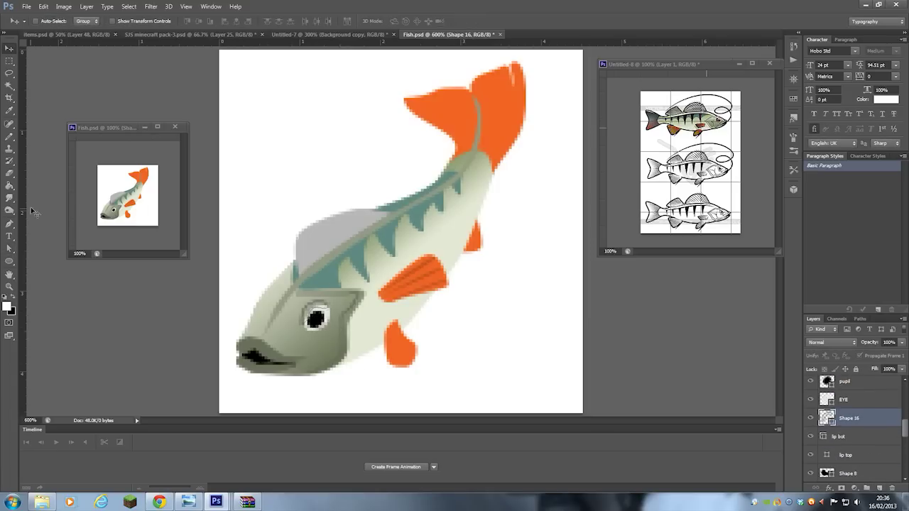
Step: Reshape the eye outline by adjusting its points above and beside the eye
left_click(9, 249)
left_click(311, 303)
left_click_drag(301, 325, 313, 297)
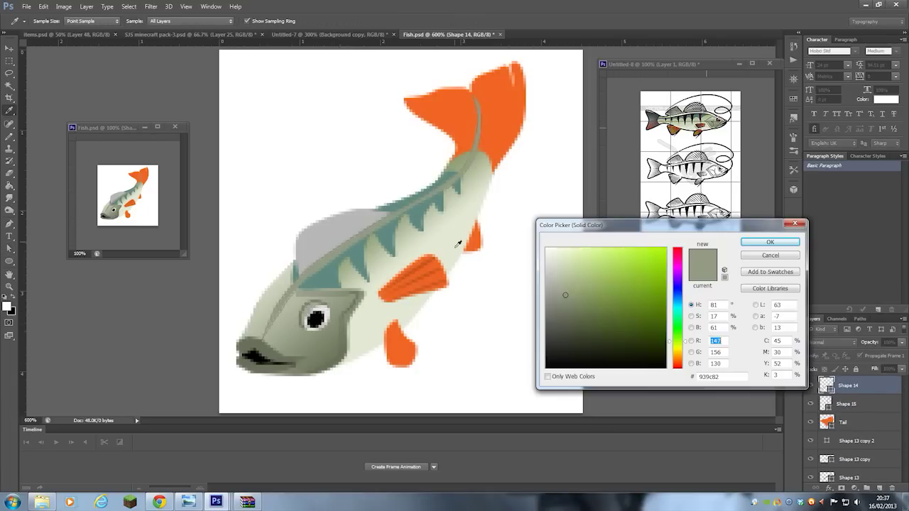
Step: Recolour the long curved line along the upper body dark teal
left_click(586, 310)
key("Return")
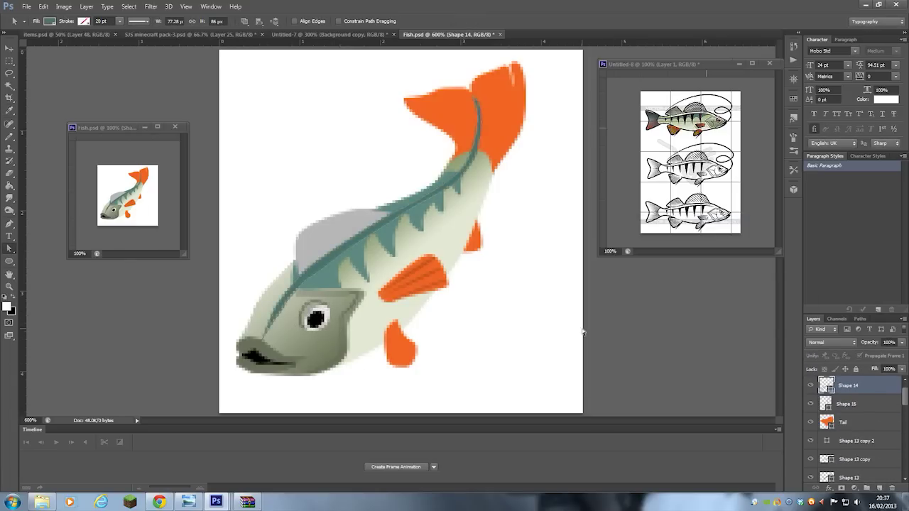
key("ctrl+minus")
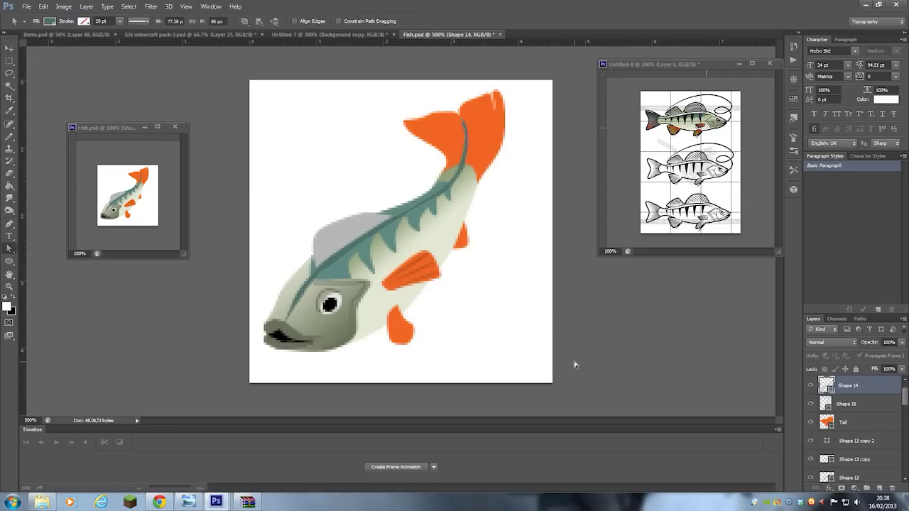
Step: Switch to Chrome, search for "fish scales" and browse the images for a scale texture
left_click(159, 502)
scroll(653, 284, "up", 10)
left_click(284, 76)
type("fish scales")
key("Return")
scroll(334, 326, "down", 10)
left_click(334, 326)
scroll(334, 326, "down", 15)
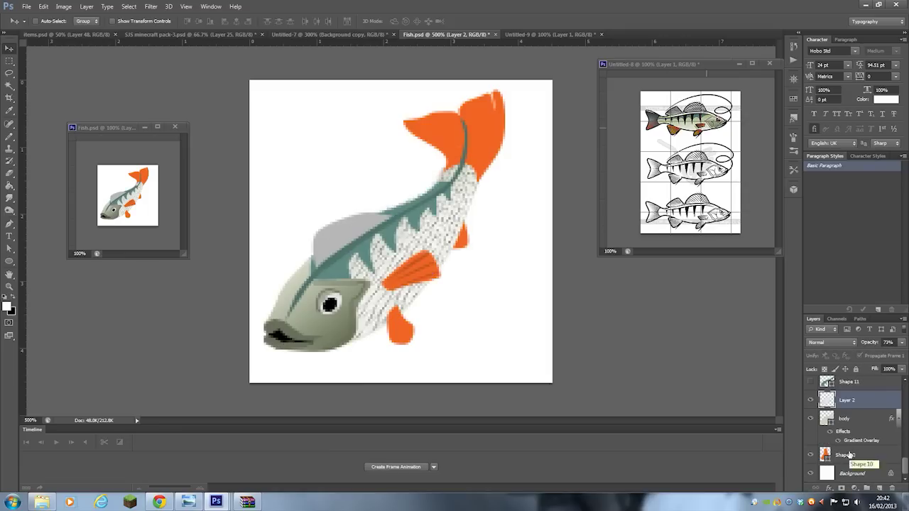
Step: Copy the selected fish-scale texture in Untitled-9 to its own layer
scroll(825, 342, "down", 5)
scroll(826, 342, "up", 5)
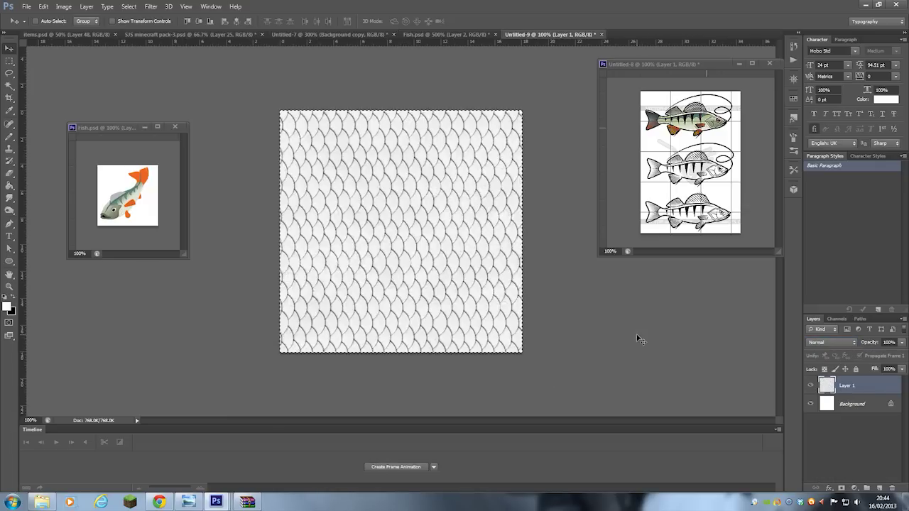
key("ctrl+j")
left_click(43, 6)
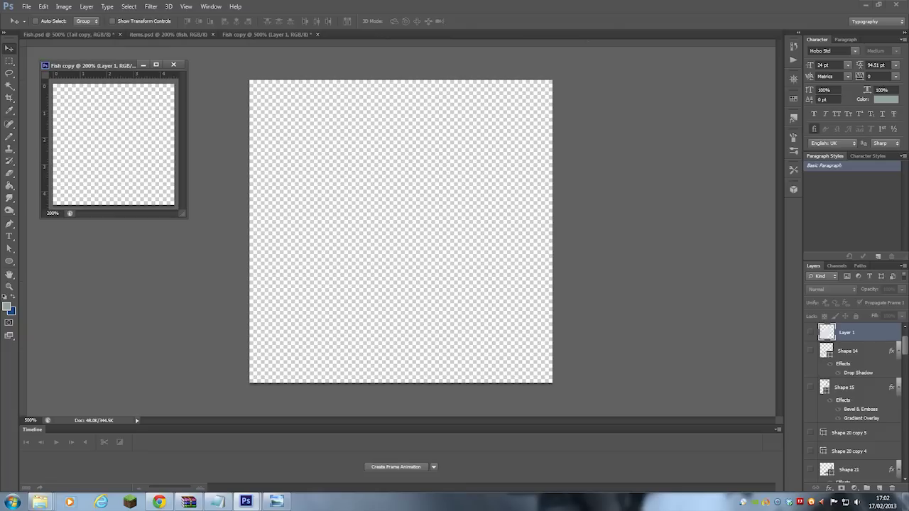
Step: Make the blue Background and the Shape 10 fin visible in Fish copy
left_click_drag(906, 345, 905, 467)
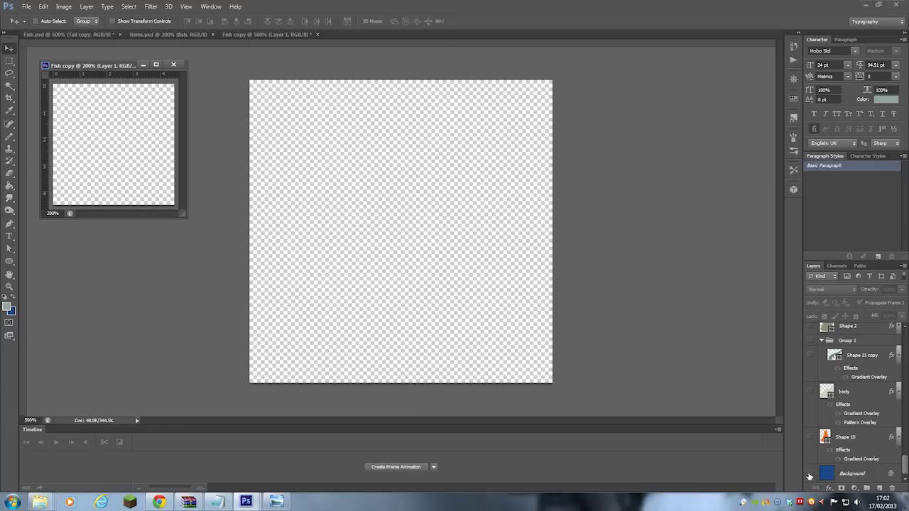
left_click(810, 474)
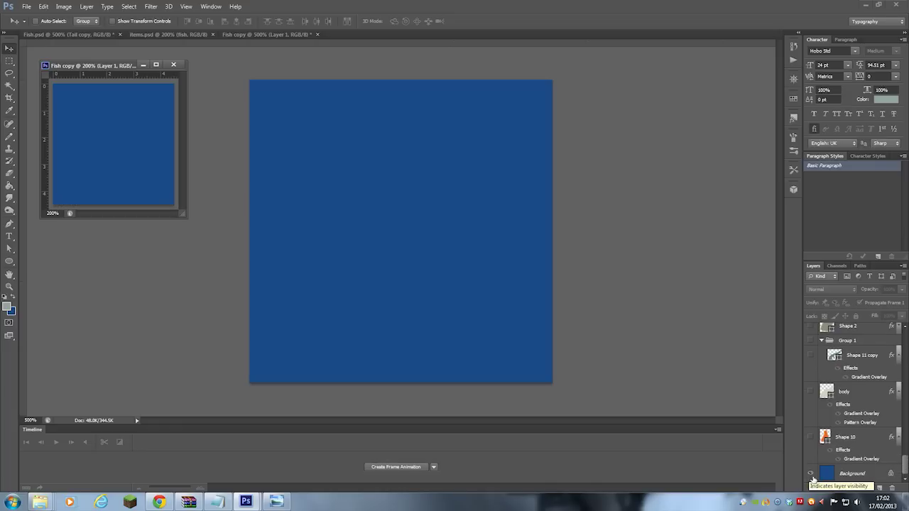
left_click(810, 437)
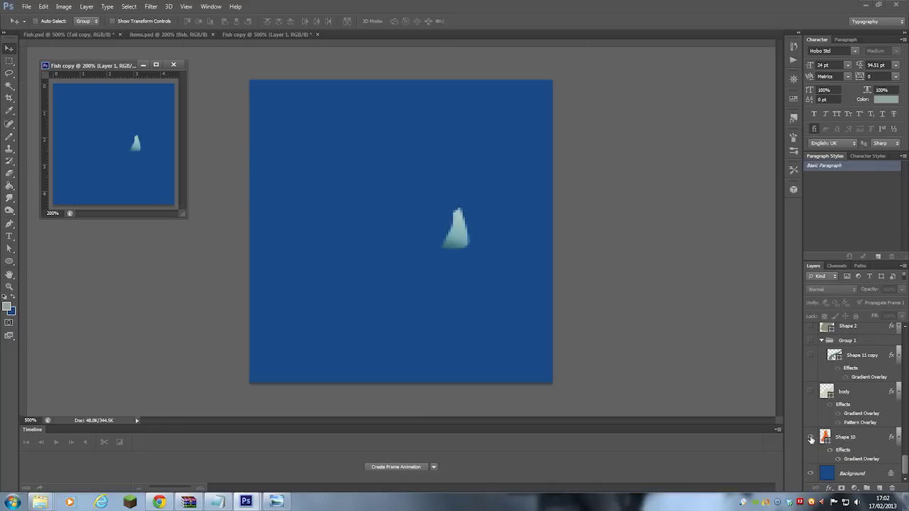
Step: Inspect the gradient overlay on the Shape 10 fin and reduce its scale slightly
left_click(869, 440)
double_click(891, 439)
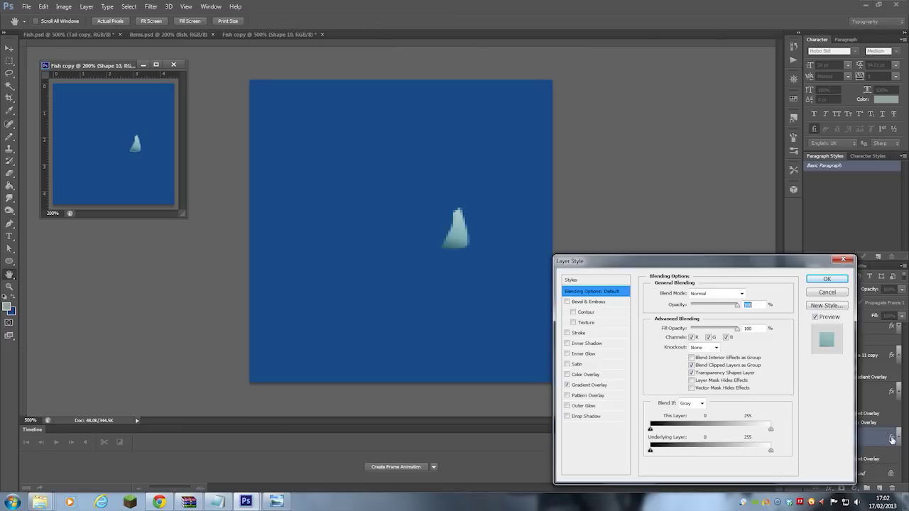
left_click(589, 385)
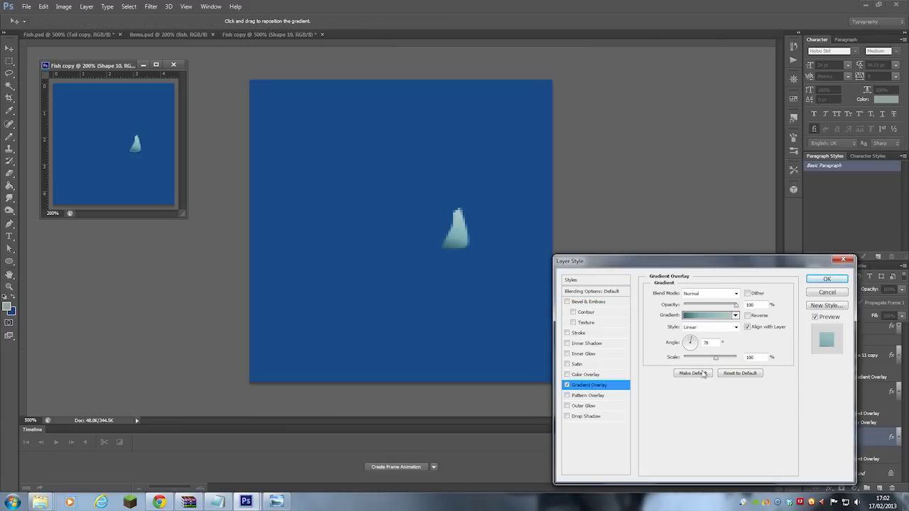
left_click(706, 321)
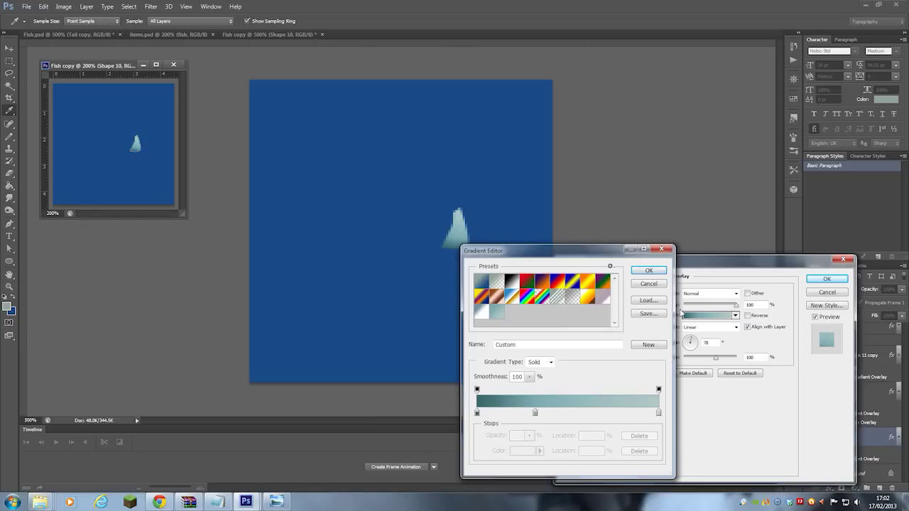
left_click(649, 271)
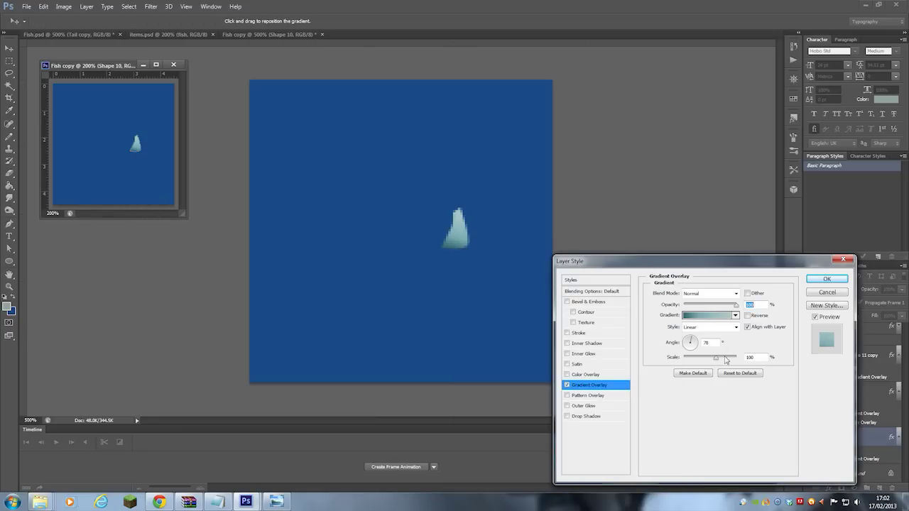
mouse_move(716, 360)
left_mouse_down()
mouse_move(667, 348)
mouse_move(708, 359)
left_mouse_up()
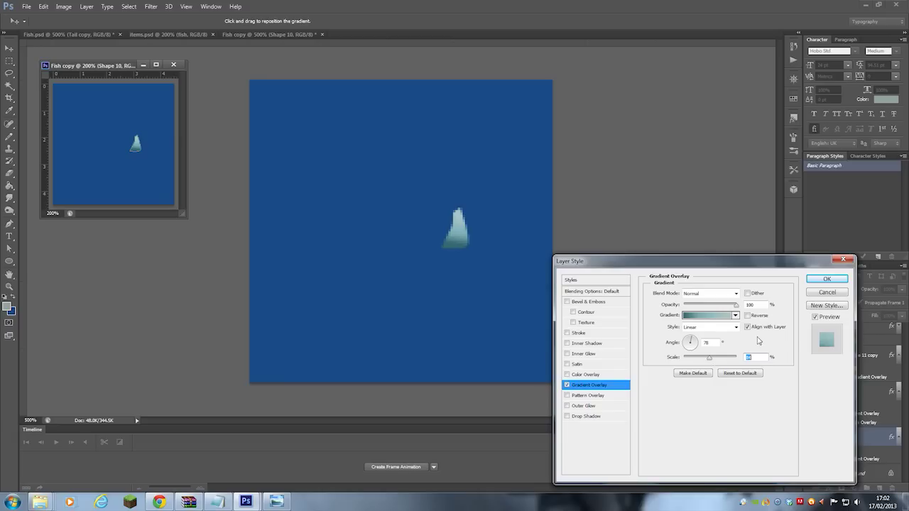
left_click(826, 279)
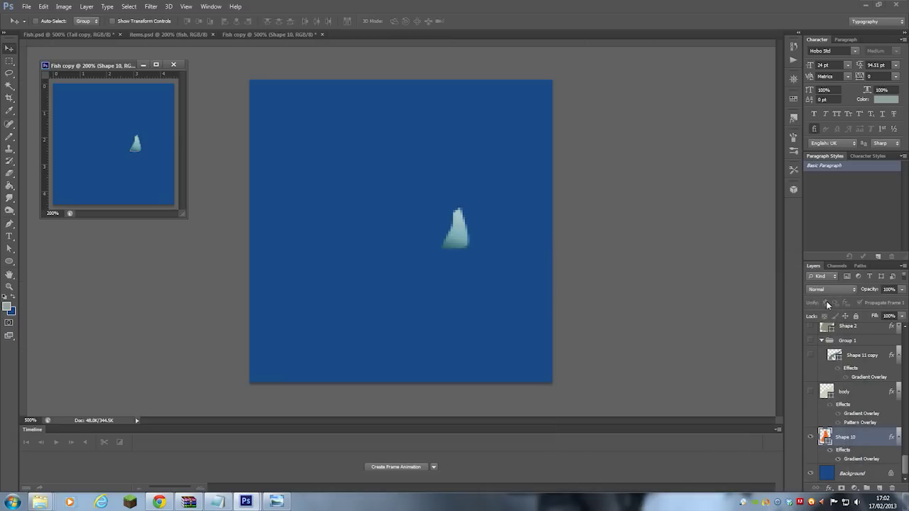
Step: Show the body layer and examine the colours of its gradient overlay
left_click(811, 391)
left_click(860, 394)
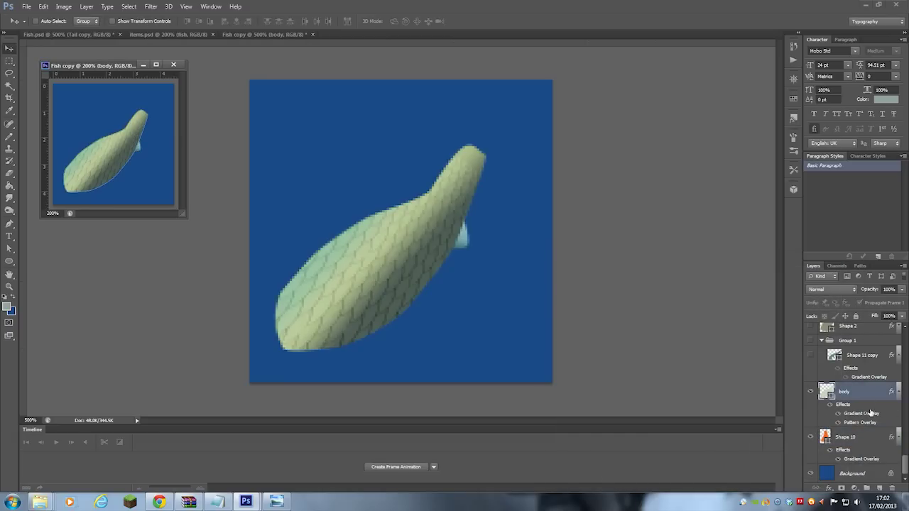
double_click(892, 391)
left_click(593, 386)
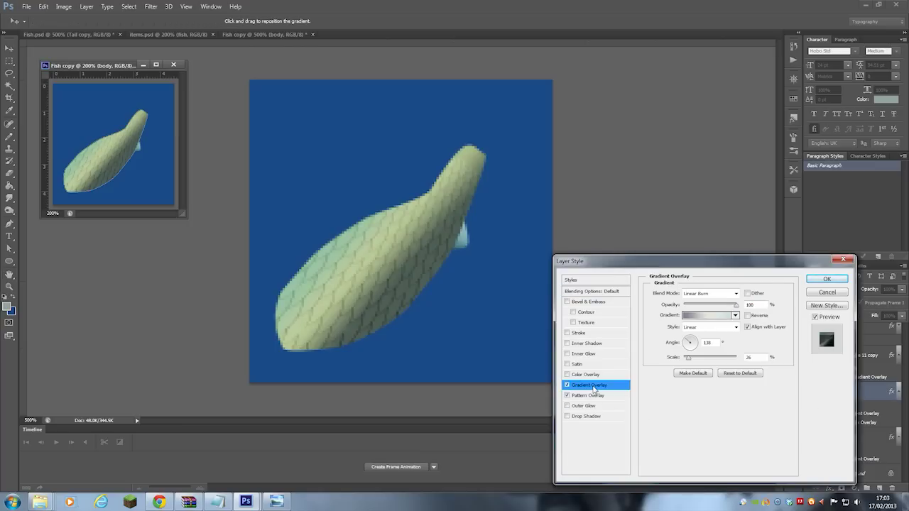
left_click(708, 315)
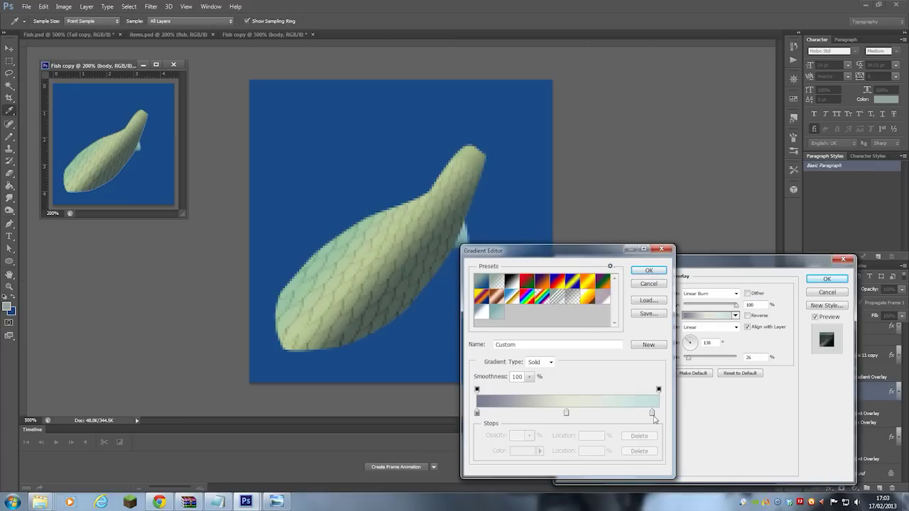
left_click(644, 274)
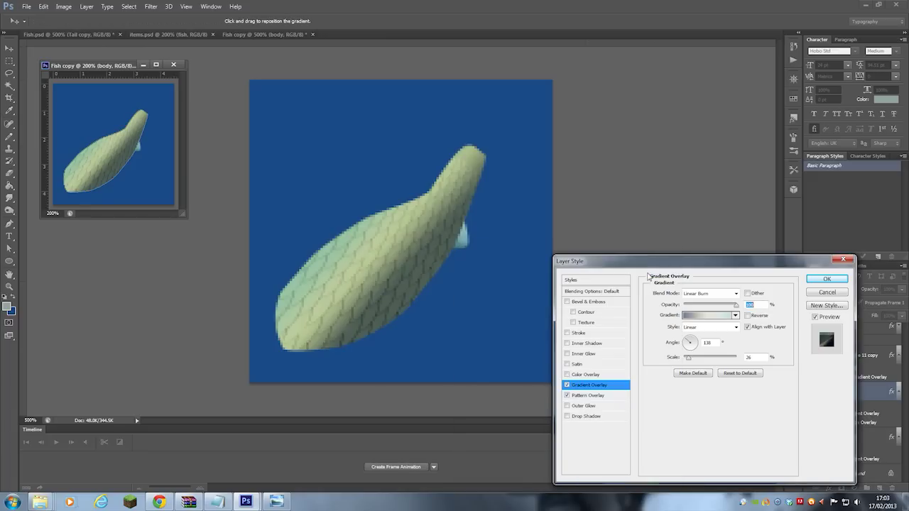
Step: Try the Normal blend mode and a larger scale on the body's gradient overlay
left_click(706, 293)
left_click(700, 50)
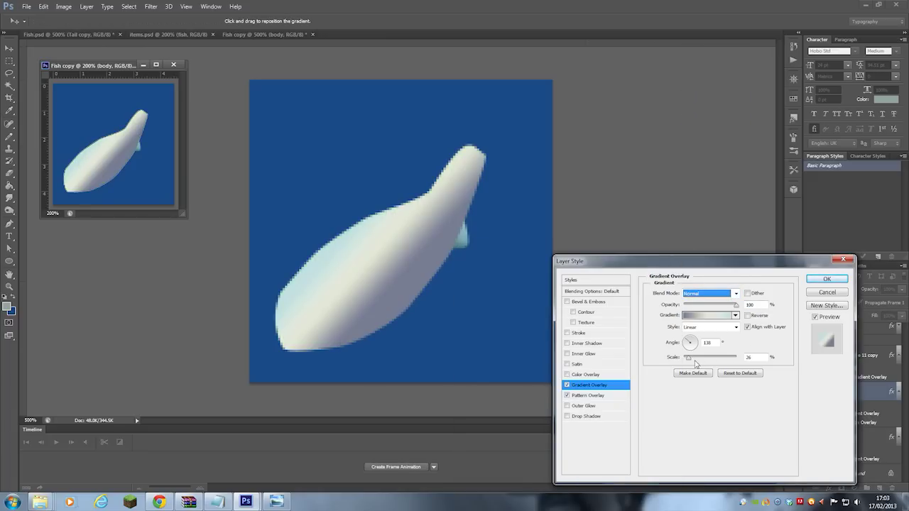
mouse_move(688, 360)
left_mouse_down()
mouse_move(680, 360)
mouse_move(719, 360)
mouse_move(682, 359)
mouse_move(695, 363)
left_mouse_up()
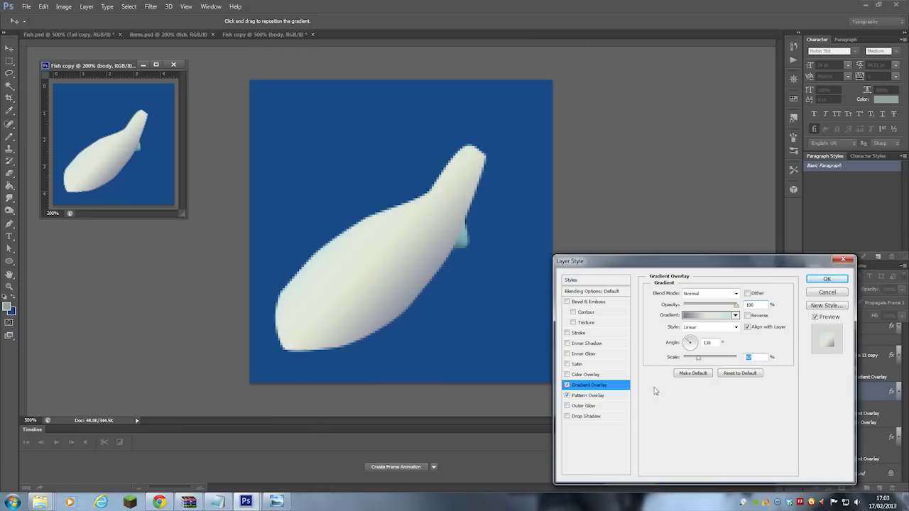
left_click(823, 292)
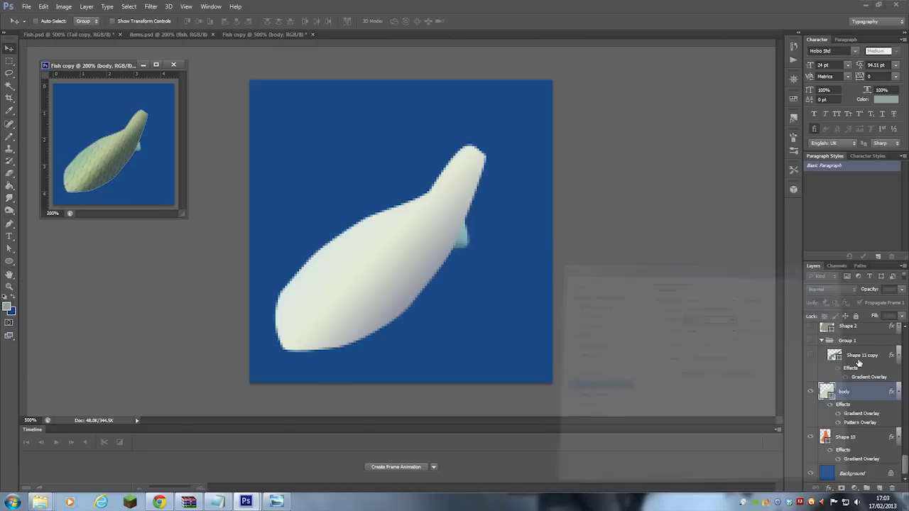
Step: Examine the body's pattern overlay with its gradient overlay switched off, try changing the pattern scale, and discard the changes
double_click(891, 393)
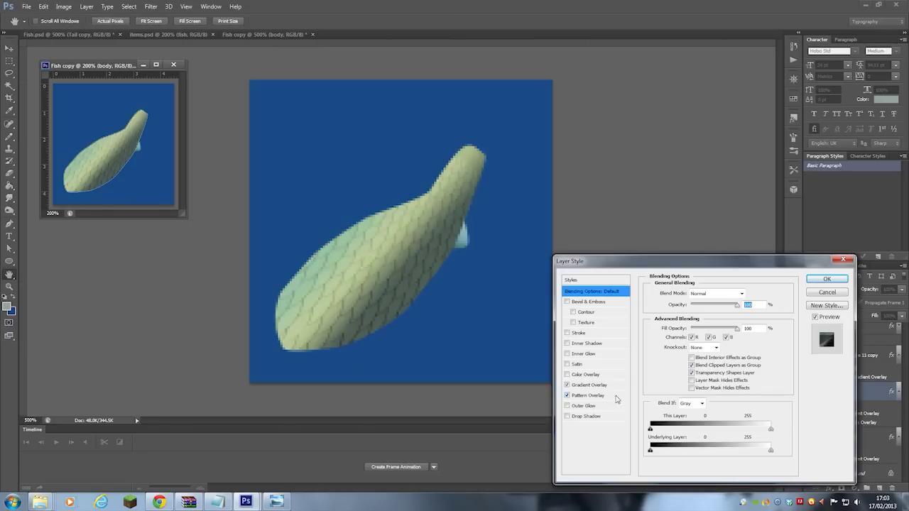
left_click(567, 385)
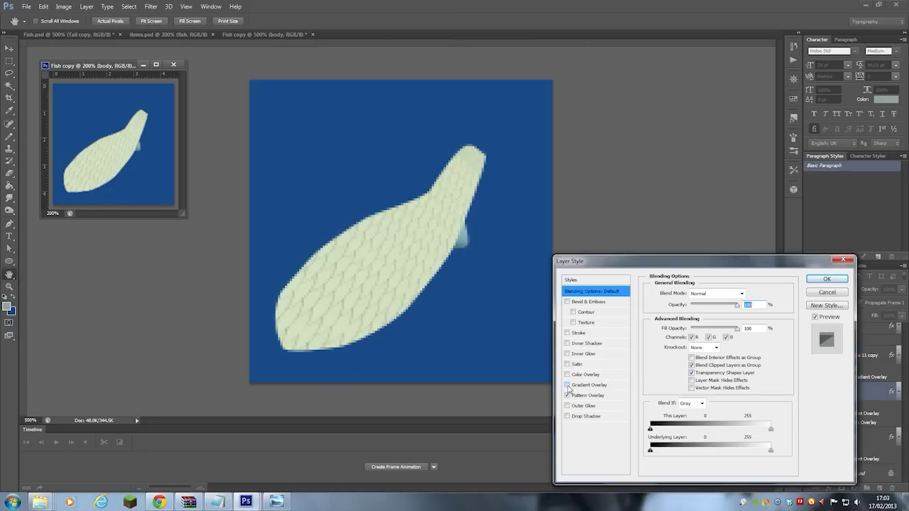
left_click(586, 396)
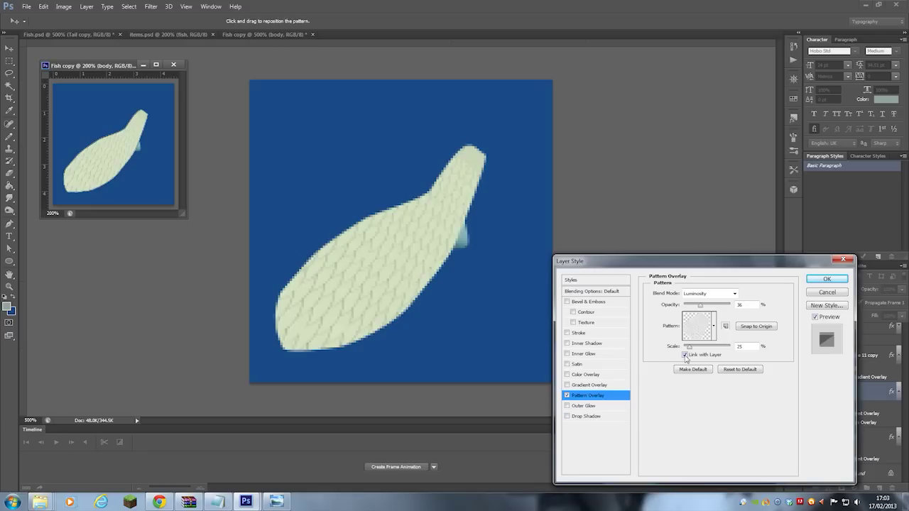
left_click(695, 326)
left_click(701, 333)
mouse_move(689, 351)
left_mouse_down()
mouse_move(700, 349)
mouse_move(689, 350)
left_mouse_up()
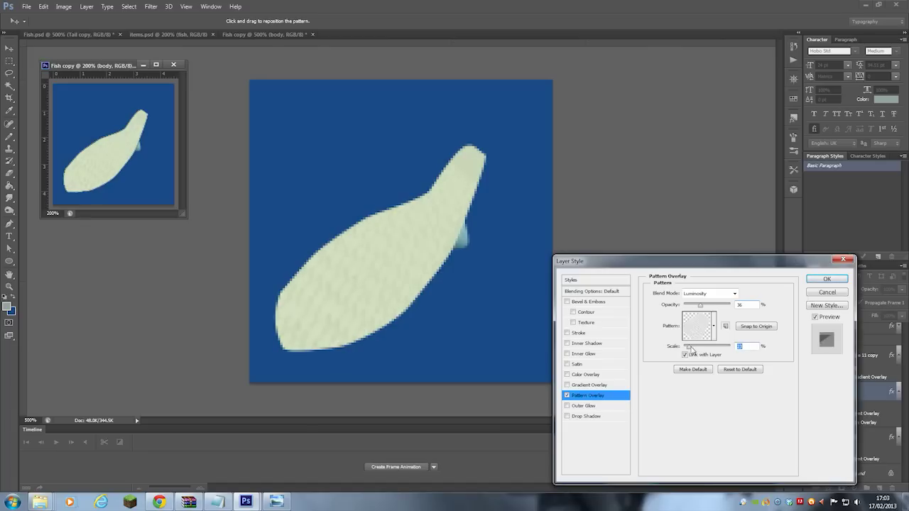
left_click(826, 293)
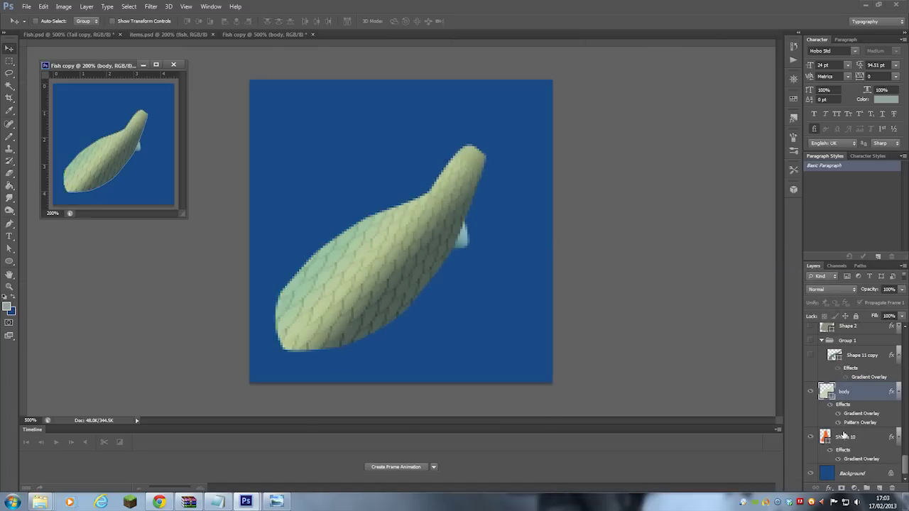
Step: Show the Shape 11 copy layer in Group 1 and examine the colours of its gradient overlay
left_click(811, 356)
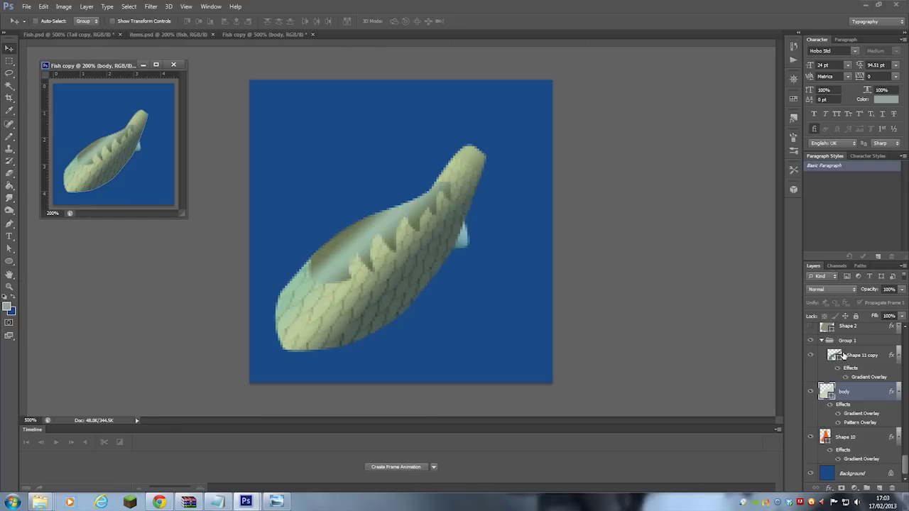
left_click(836, 355)
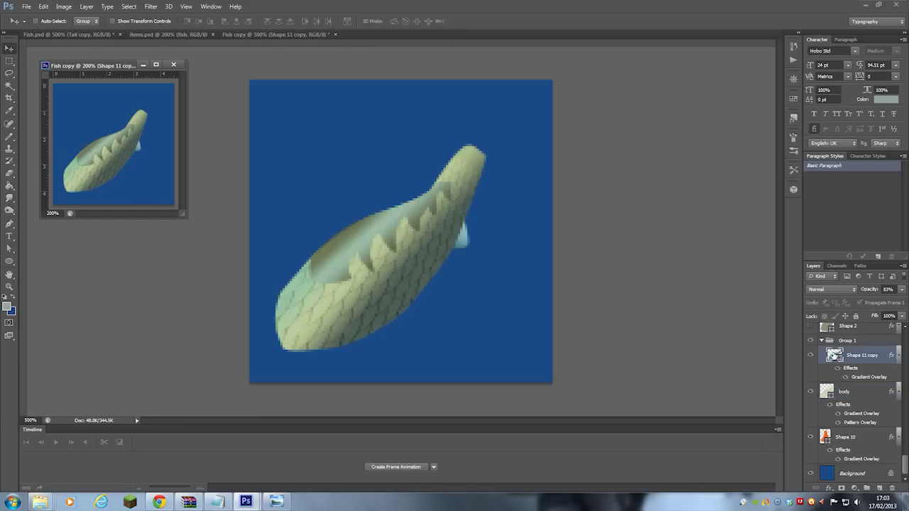
double_click(891, 357)
left_click(587, 385)
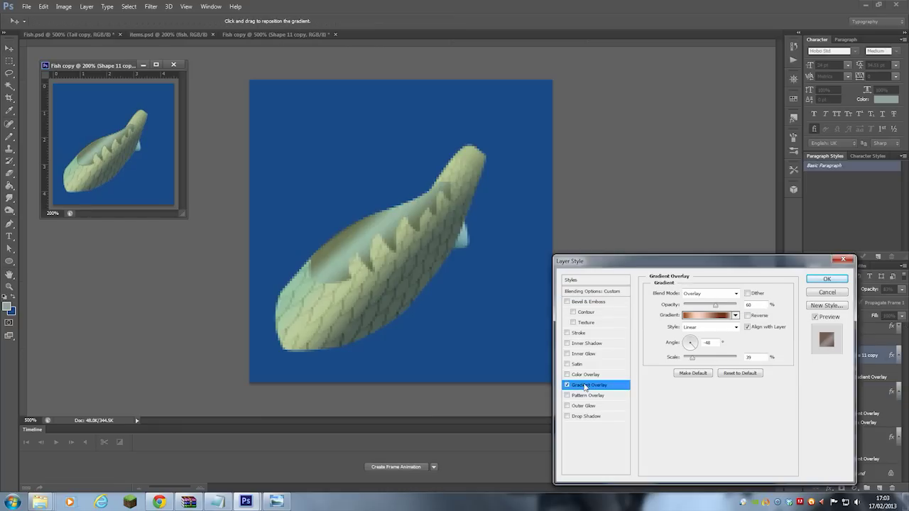
left_click(699, 315)
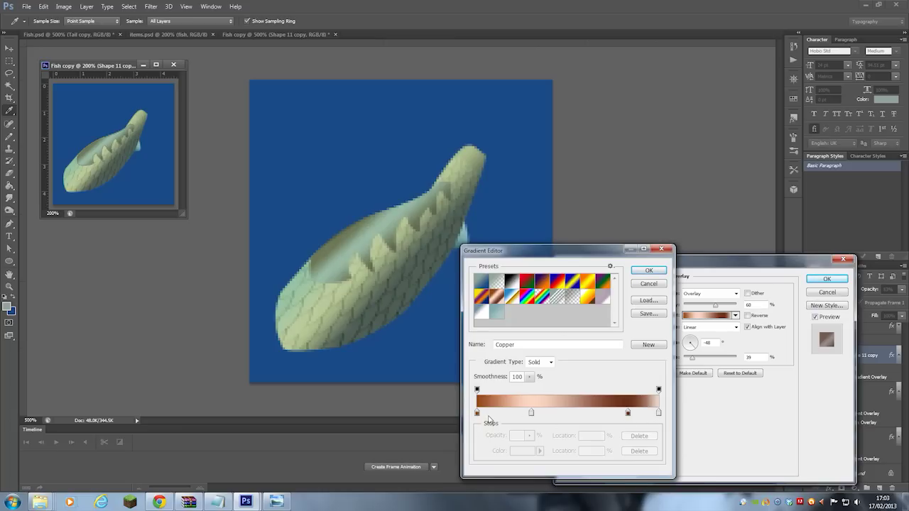
left_click(647, 272)
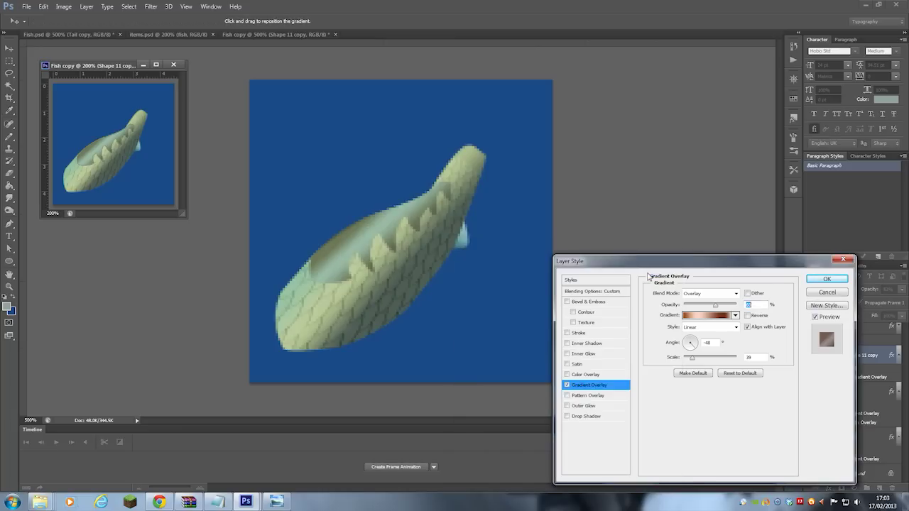
Step: Try the Normal blend mode on the Shape 11 copy gradient overlay, return it to Overlay and discard the style changes
left_click(696, 293)
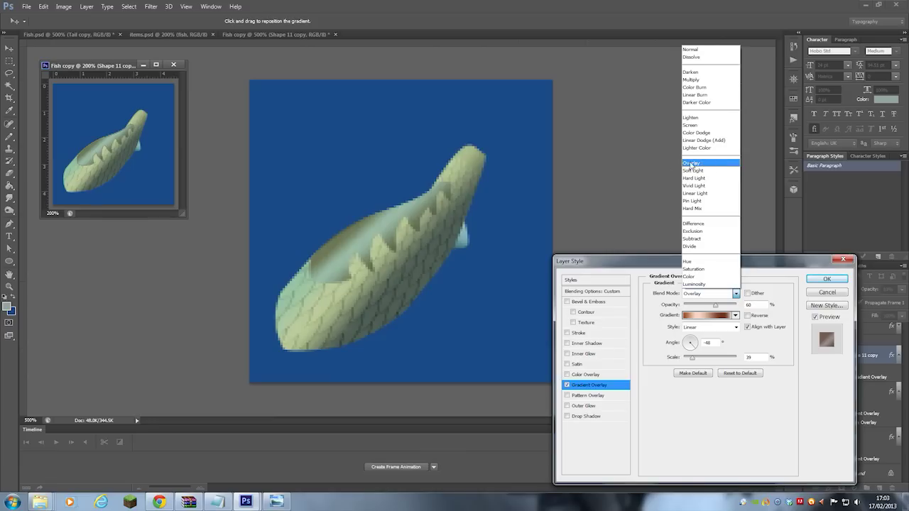
left_click(701, 50)
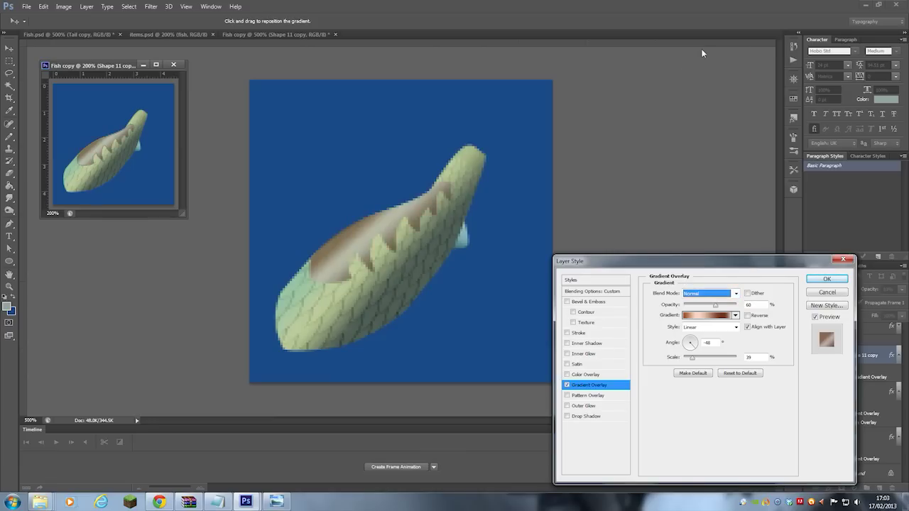
left_click(697, 294)
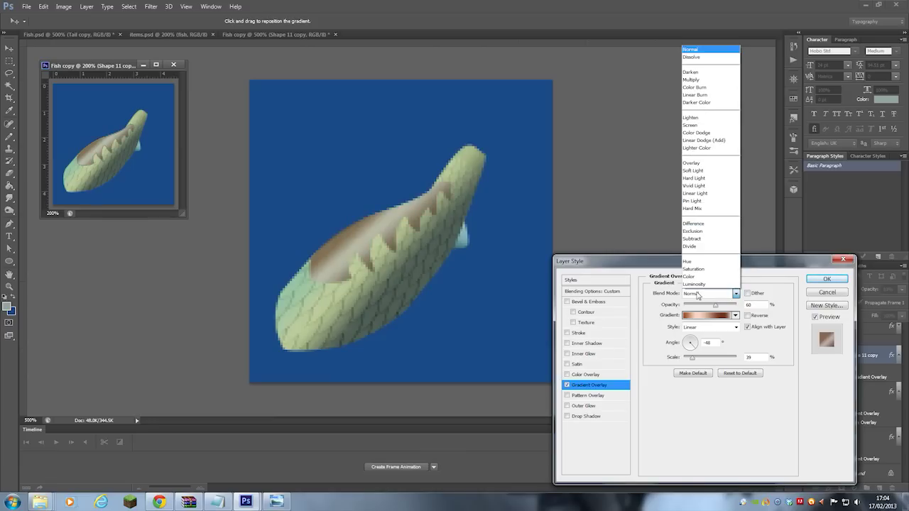
left_click(694, 164)
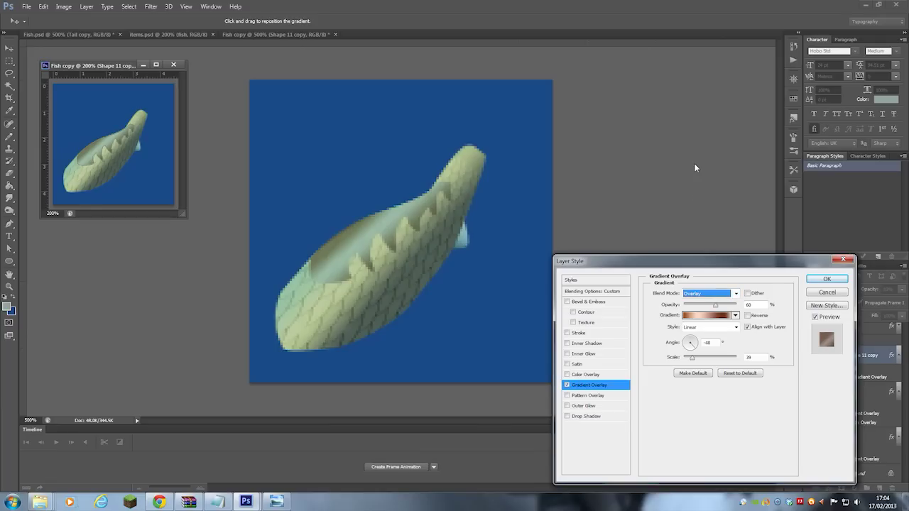
left_click(825, 294)
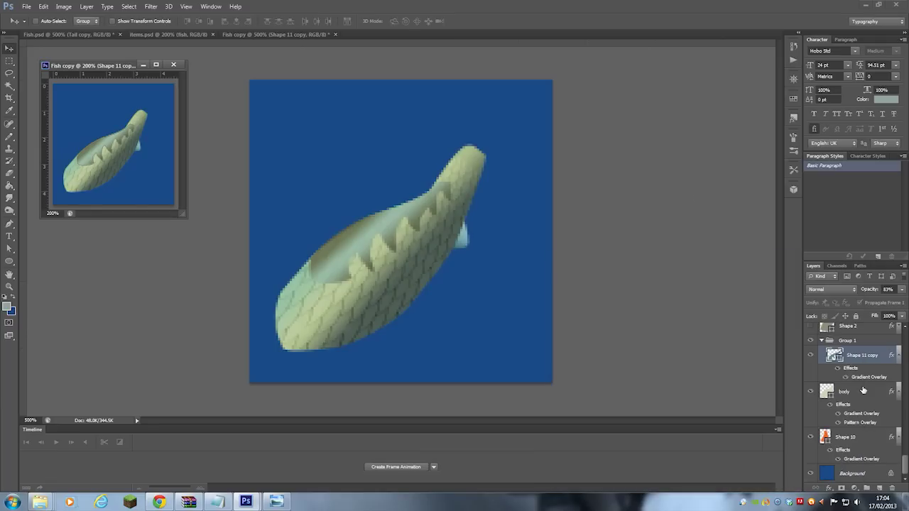
Step: Make the Shape 2 head and the Shape 12 belly layers visible, selecting each one
scroll(905, 328, "up", 1)
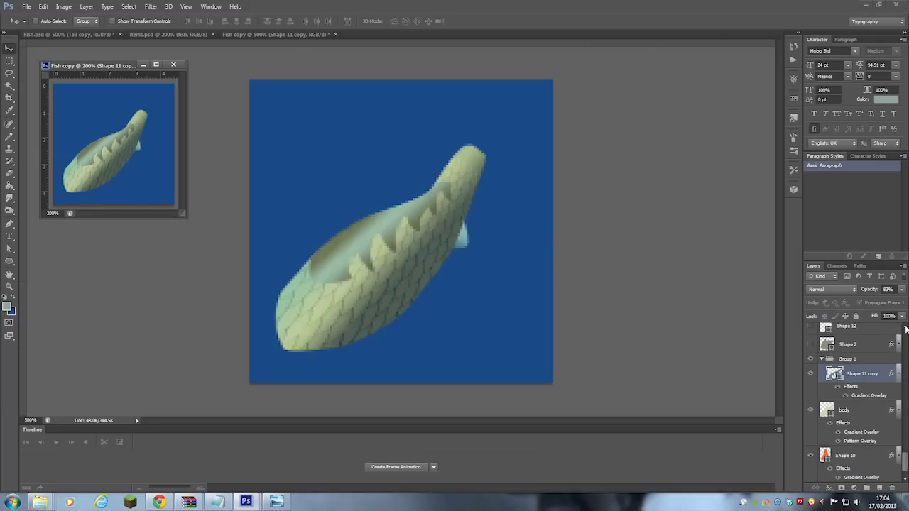
scroll(906, 328, "up", 2)
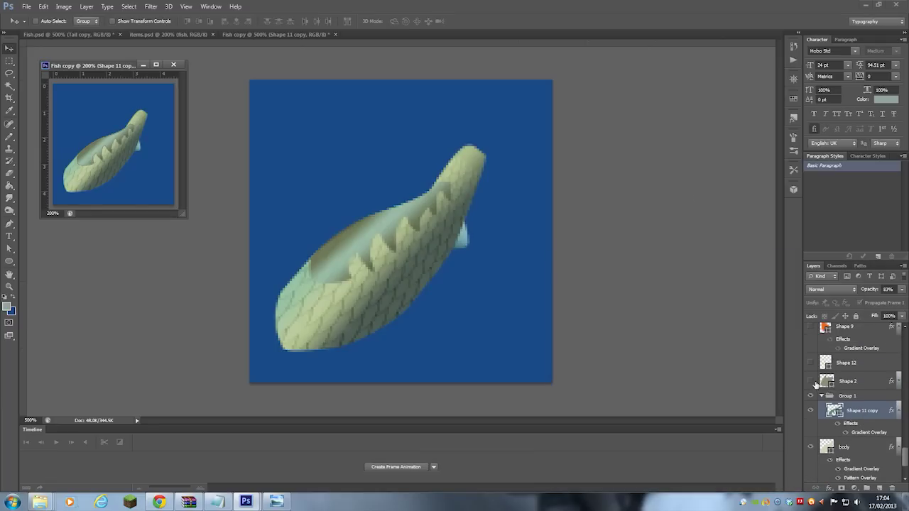
left_click(810, 382)
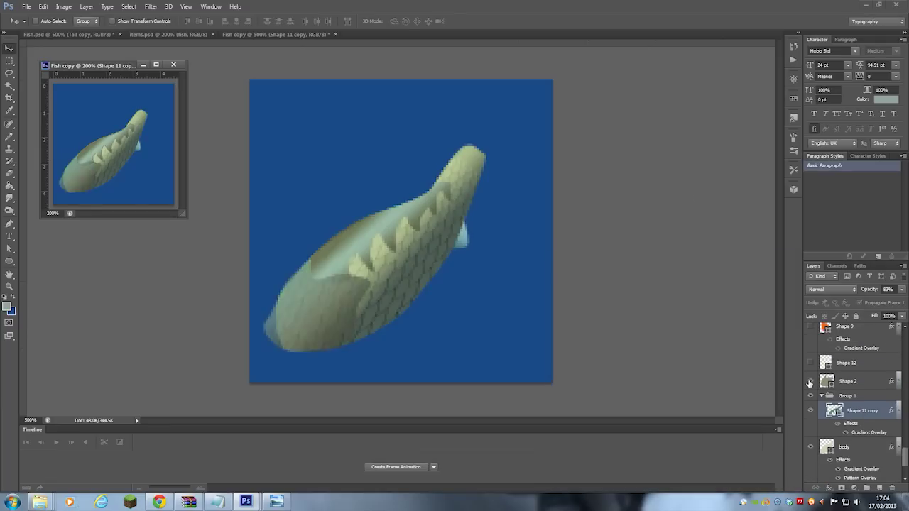
left_click(871, 383)
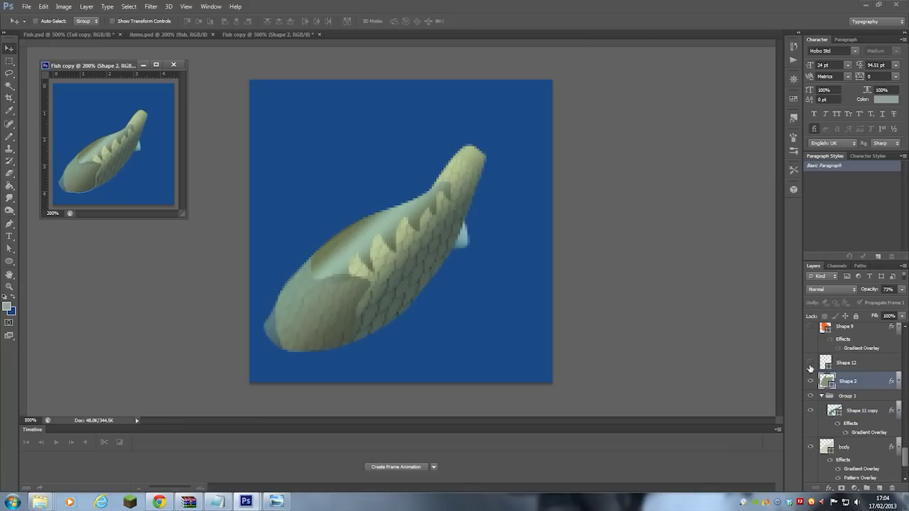
left_click(810, 363)
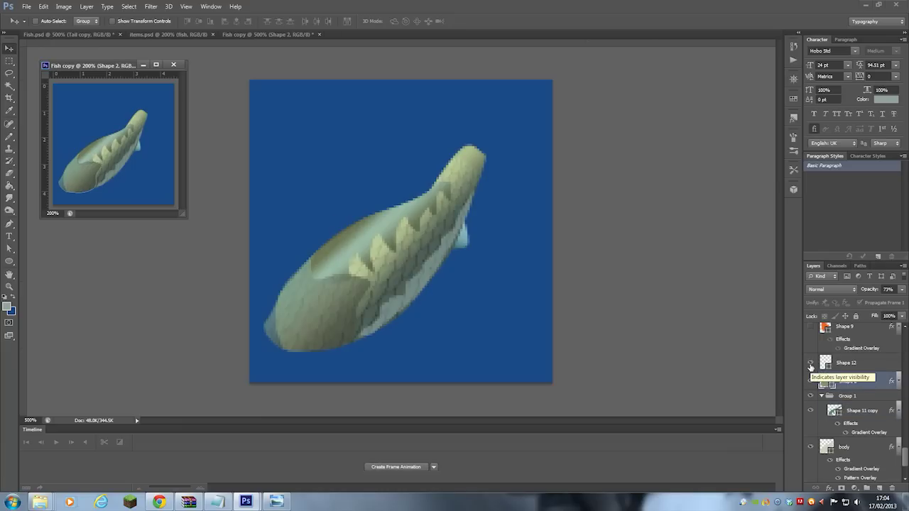
left_click(875, 365)
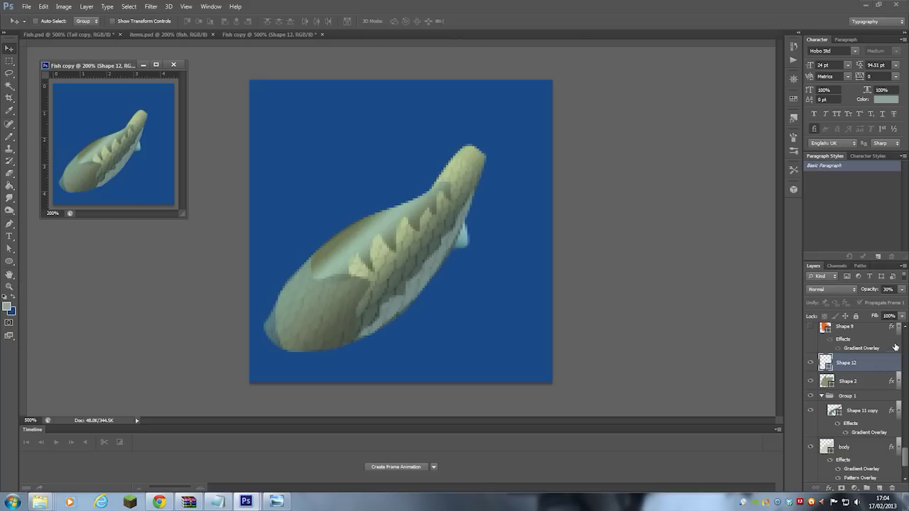
Step: Make the Shape 9 fin visible together with its ray lines on Shape 19, Shape 19 copy and Shape 19 copy 2
scroll(905, 331, "up", 3)
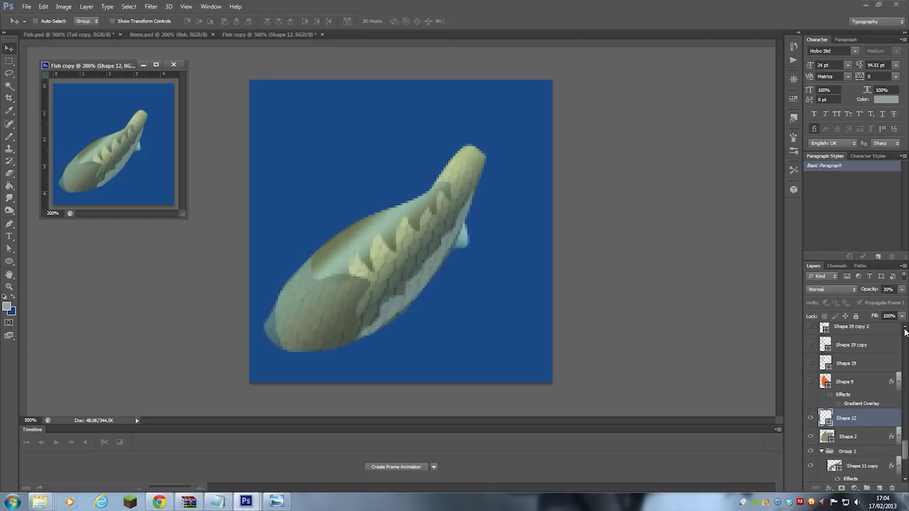
left_click(810, 383)
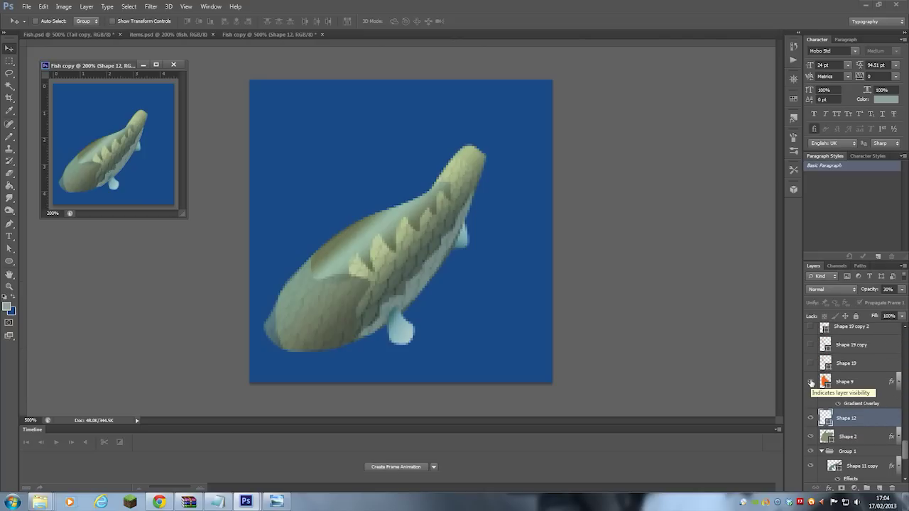
left_click(810, 363)
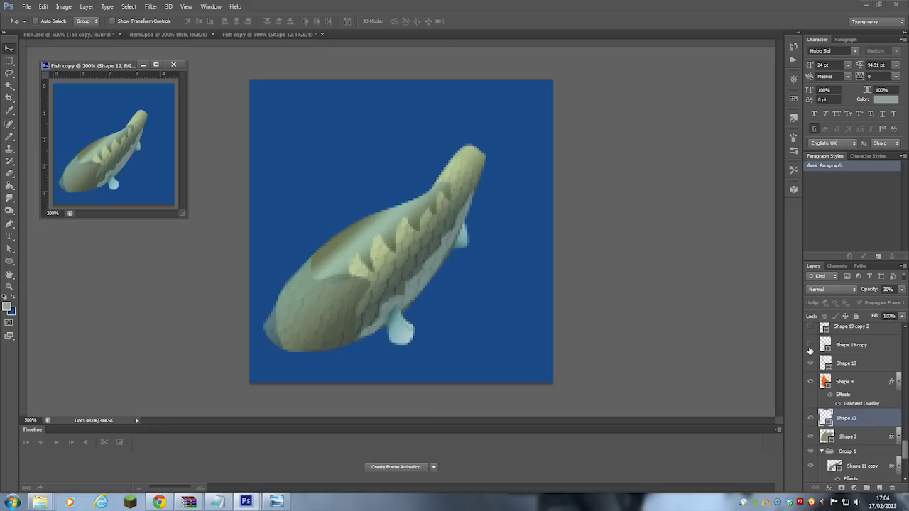
left_click(905, 328)
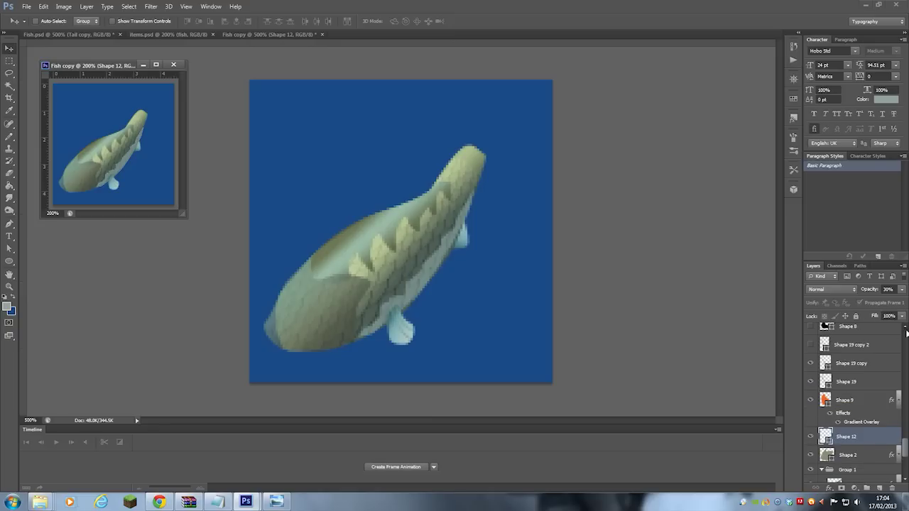
left_click(905, 328)
left_click(906, 330)
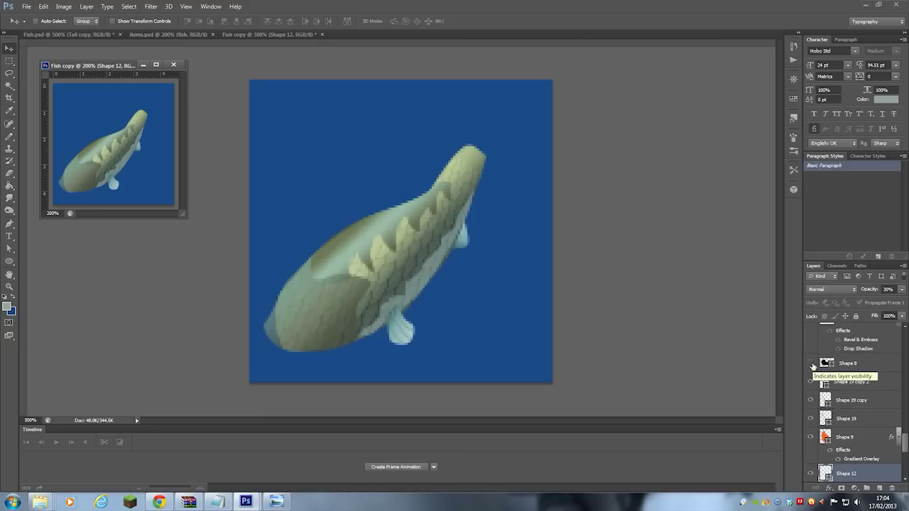
Step: Make the black Shape 8 mouth and the lip top copy layer visible
left_click(811, 364)
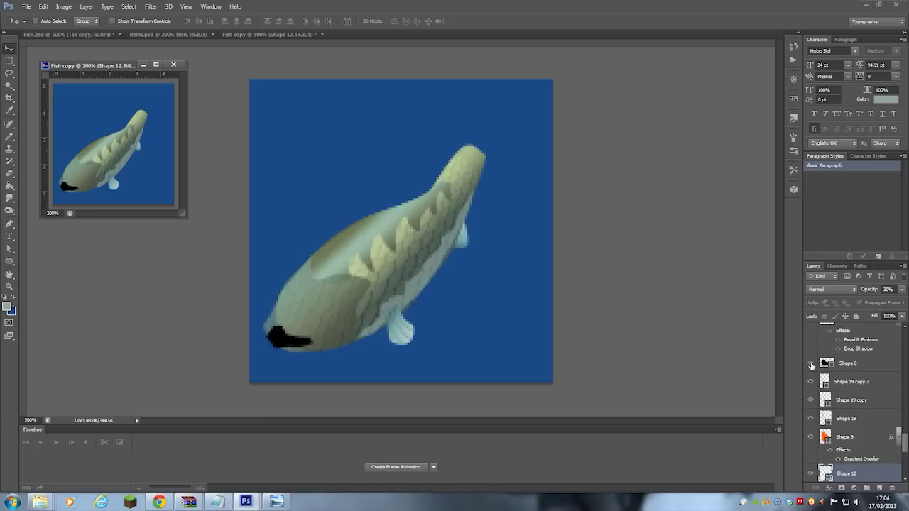
left_click(905, 328)
left_click(905, 330)
left_click(906, 330)
left_click(906, 330)
left_click(905, 330)
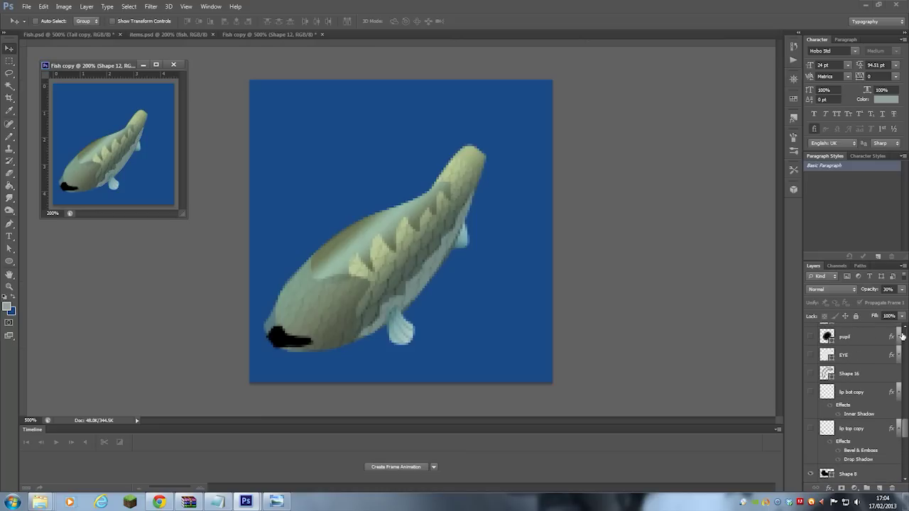
left_click(812, 429)
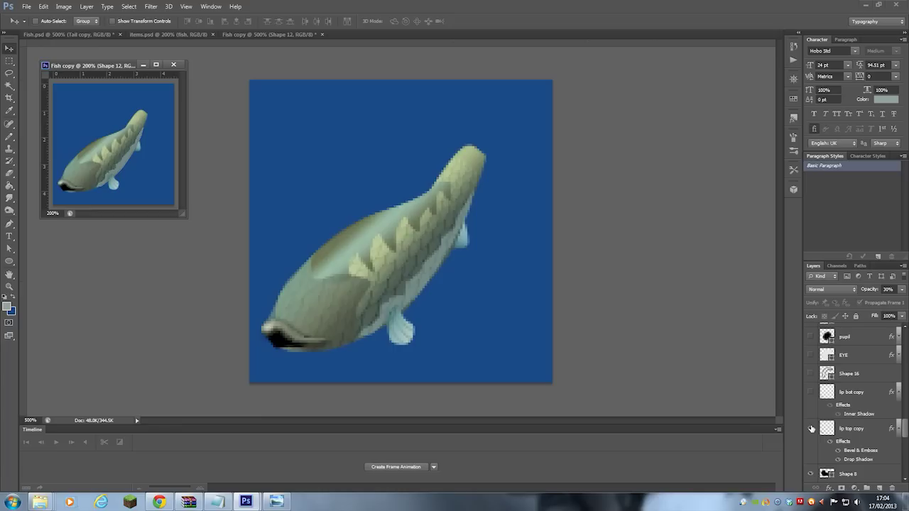
Step: Review the lip top copy layer's style by toggling its Bevel & Emboss and Drop Shadow effects off and on
left_click(875, 429)
double_click(891, 430)
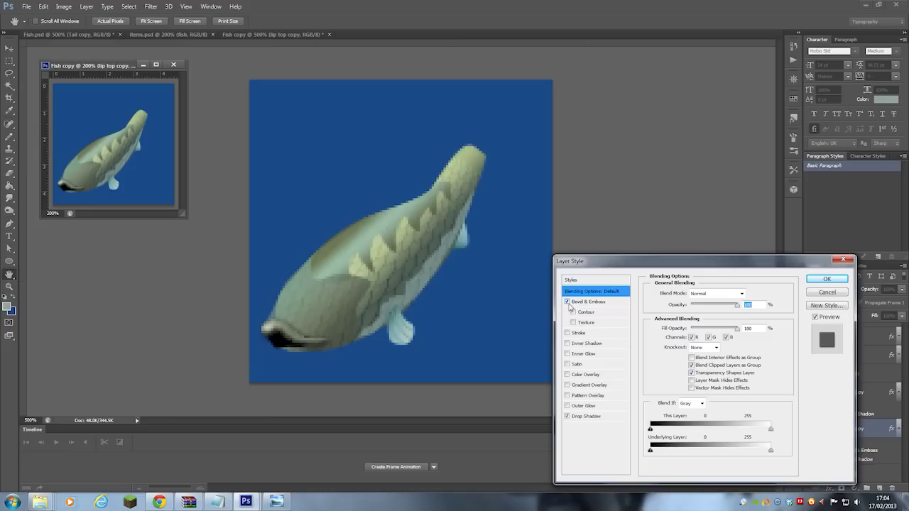
left_click(567, 304)
left_click(567, 304)
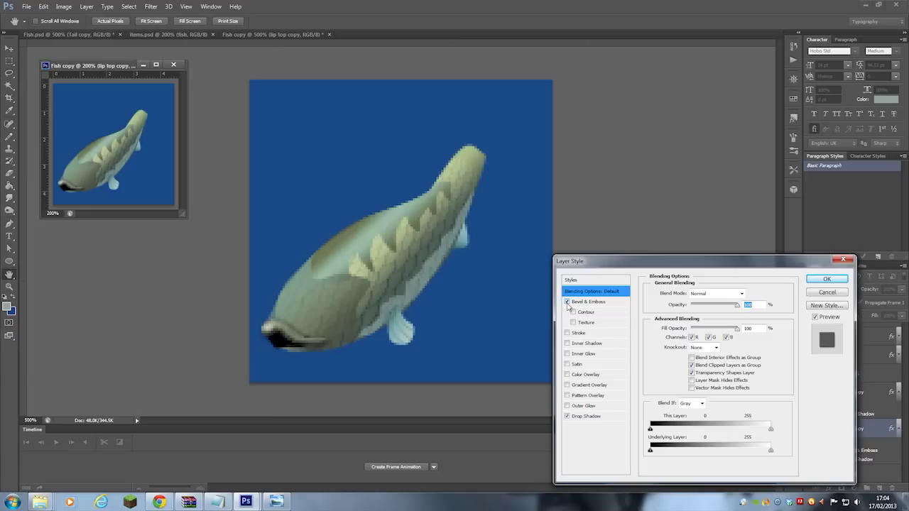
left_click(567, 417)
left_click(826, 279)
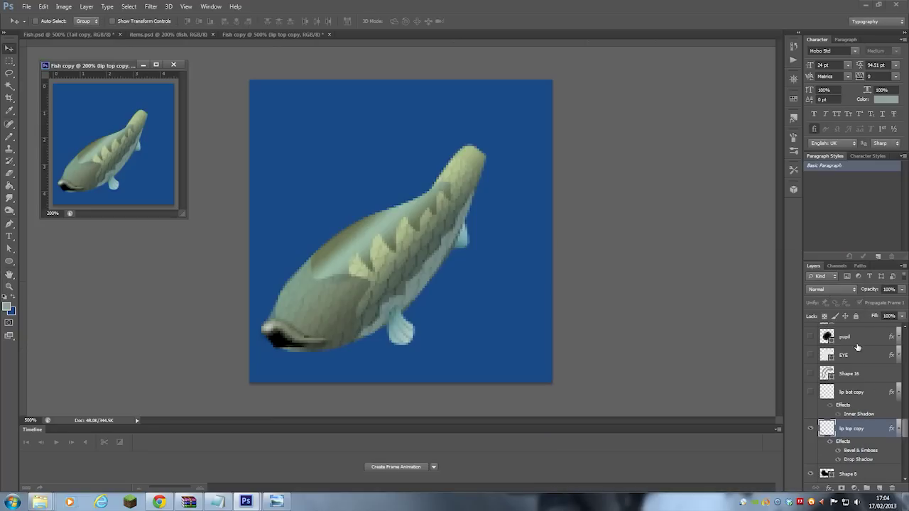
Step: Make the lip bot copy, Shape 16 and EYE layers visible, and select the EYE layer
left_click(873, 394)
left_click(810, 394)
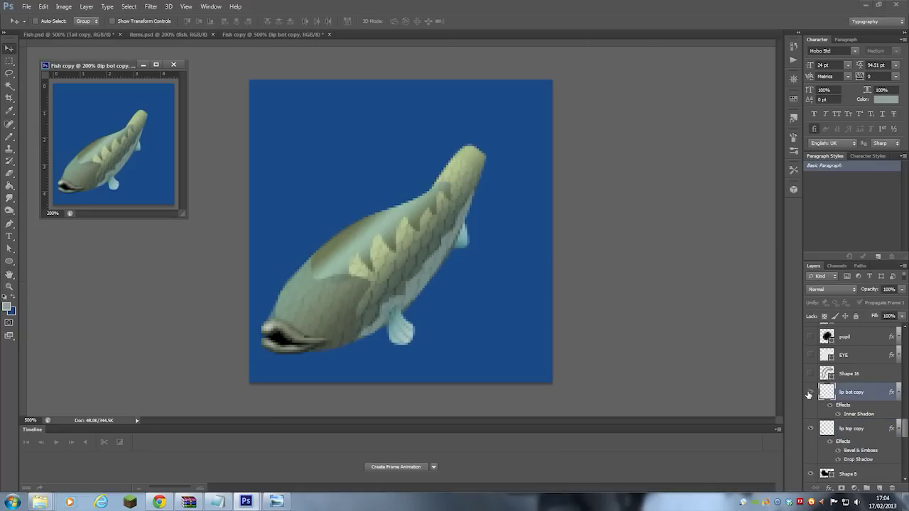
left_click(810, 374)
left_click(810, 356)
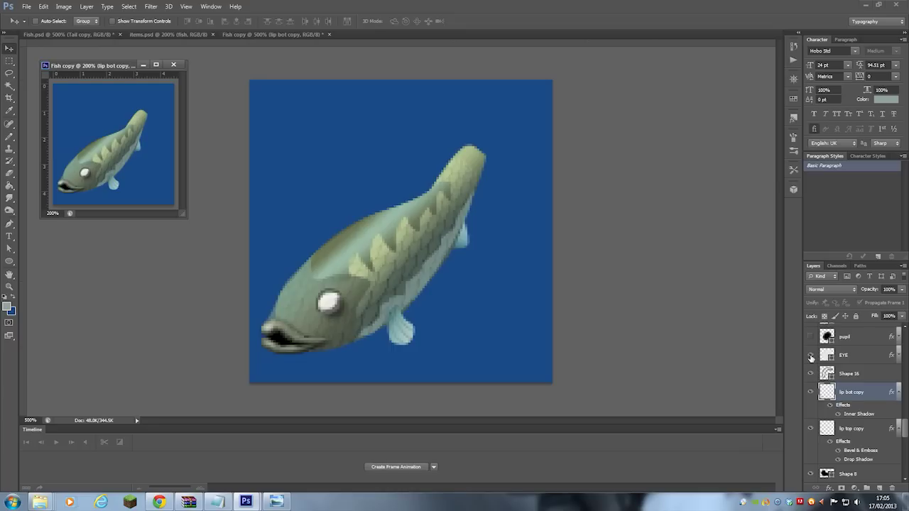
left_click(887, 357)
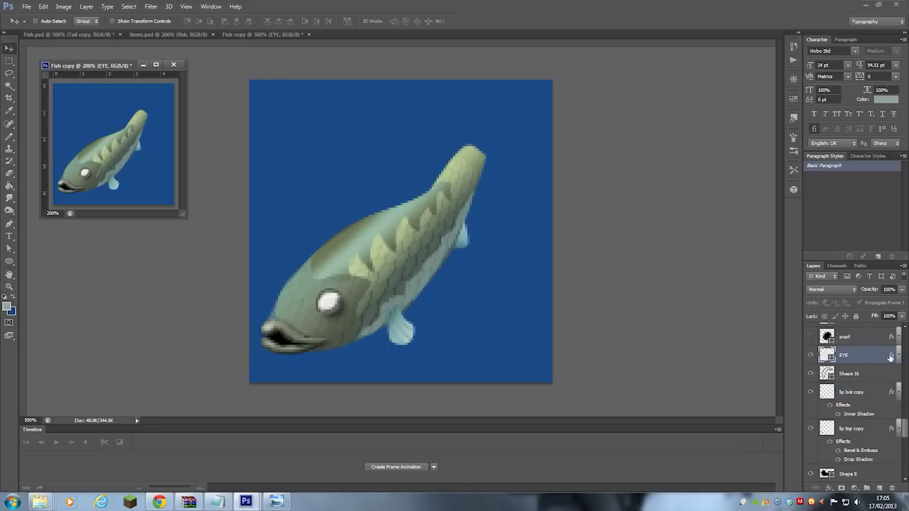
Step: Review the EYE layer's style by toggling its Bevel & Emboss and Drop Shadow effects off and on
double_click(891, 358)
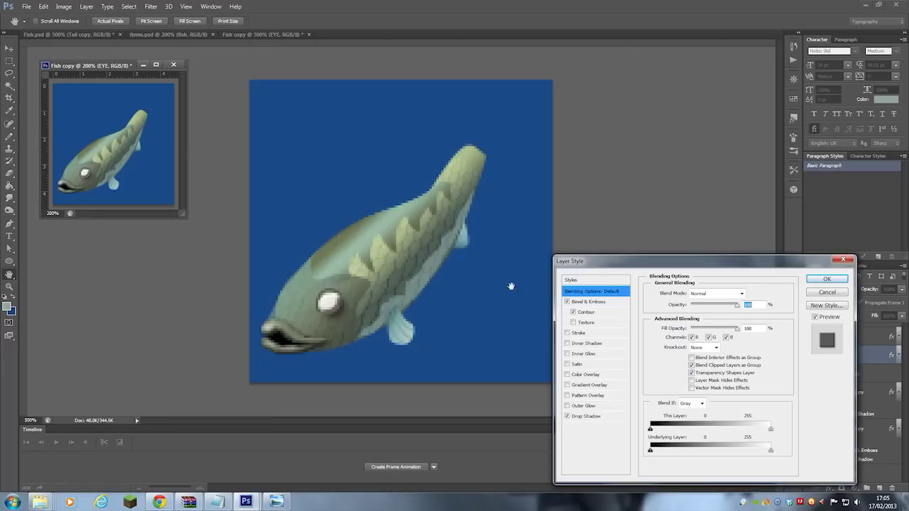
left_click_drag(683, 265, 651, 179)
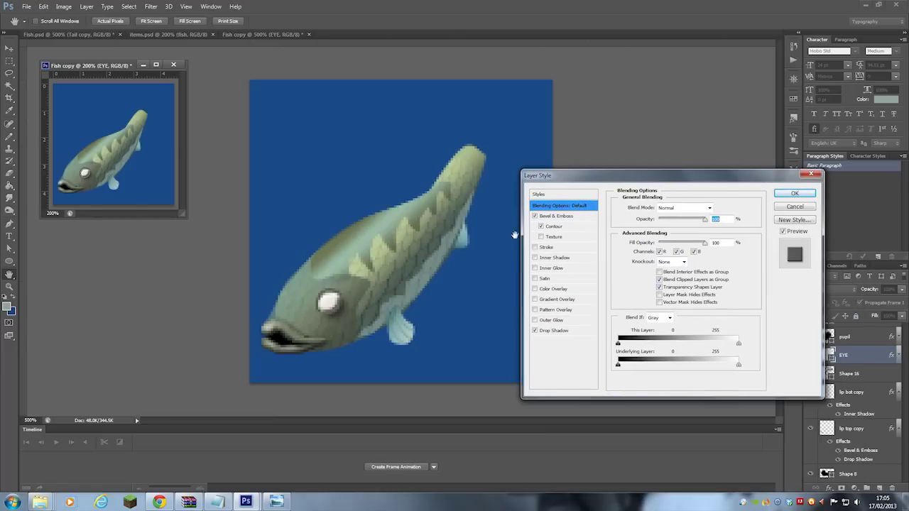
left_click(536, 217)
left_click(535, 217)
left_click(535, 216)
left_click(535, 216)
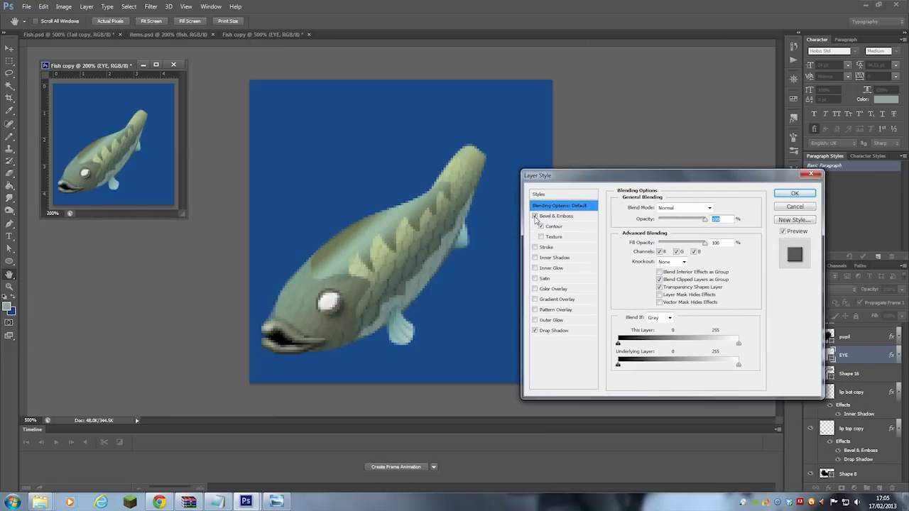
left_click(534, 331)
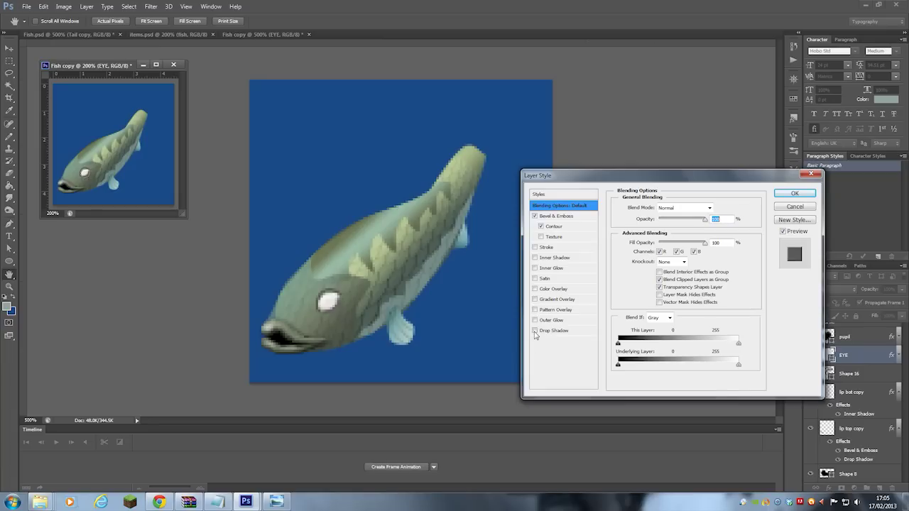
left_click(534, 330)
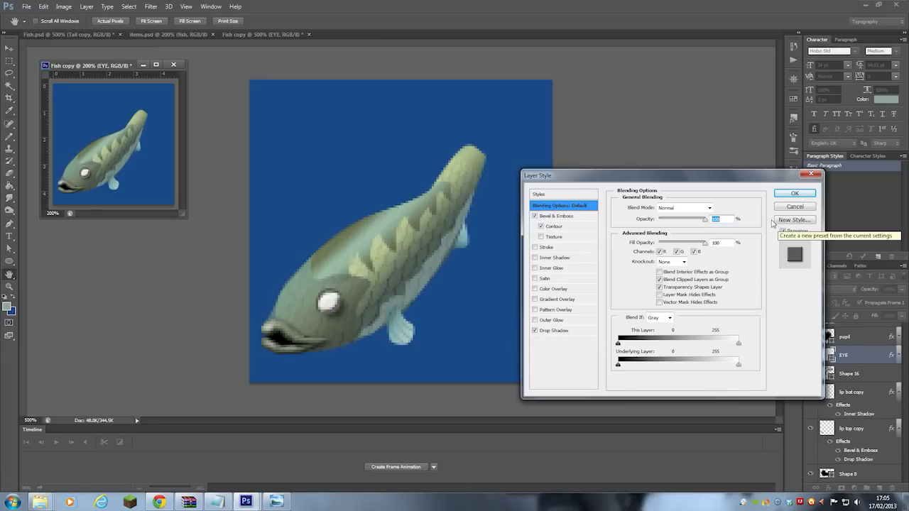
left_click(785, 206)
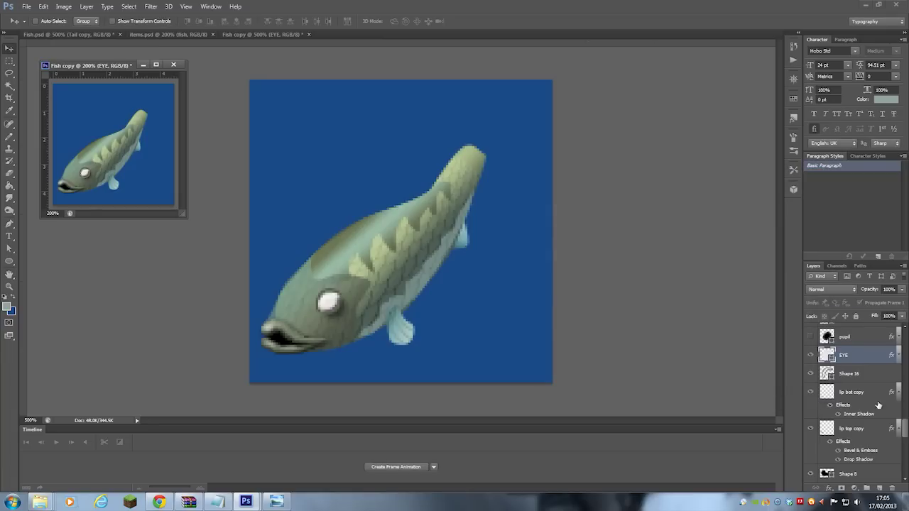
Step: Make the pupil layer visible and select it
scroll(878, 405, "up", 2)
left_click(812, 375)
left_click(863, 374)
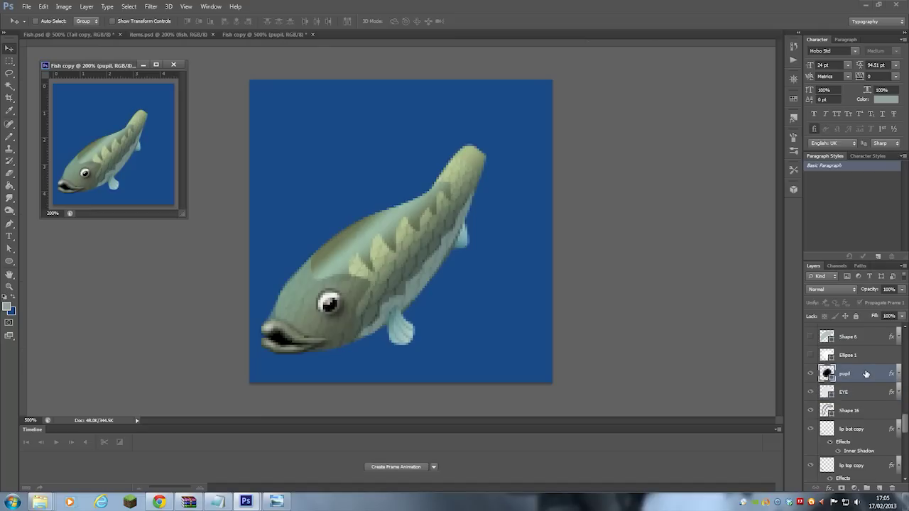
Step: Review the pupil layer's style by toggling its Bevel & Emboss effect off and on
double_click(893, 374)
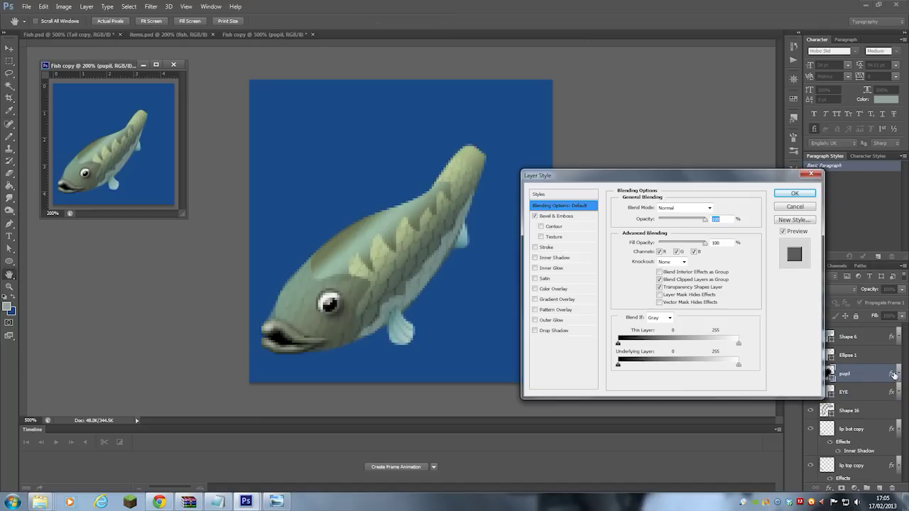
left_click(534, 216)
left_click(536, 216)
left_click(536, 216)
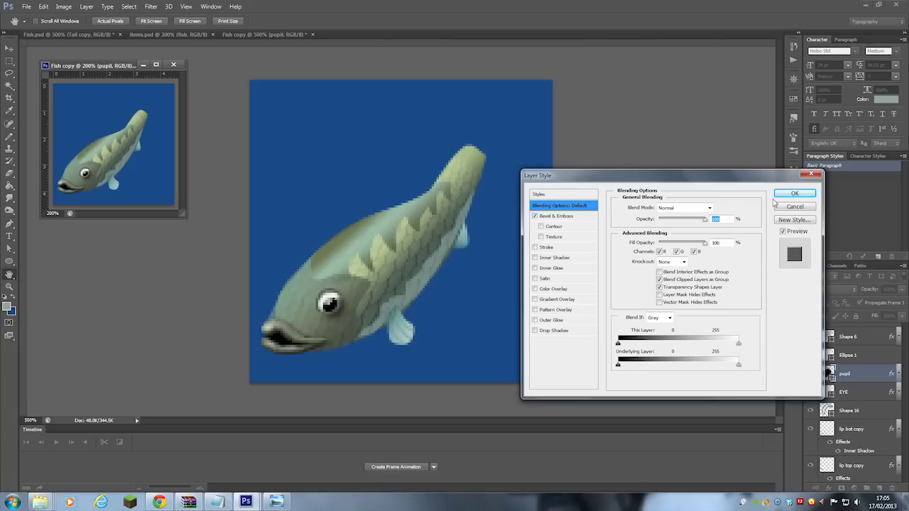
left_click(795, 206)
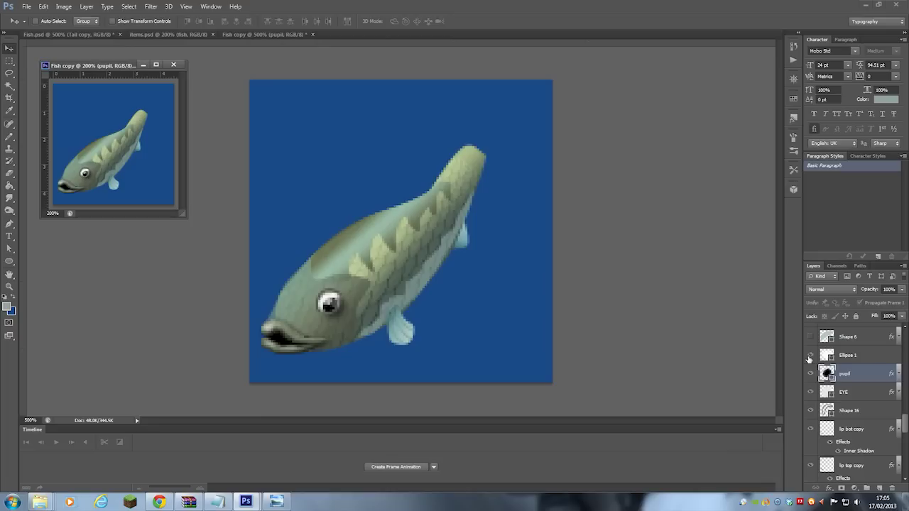
Step: Make the Ellipse 1 eye highlight and the Shape 6 dorsal fin visible, with the Ellipse 1 layer selected
left_click(865, 357)
scroll(858, 369, "up", 4)
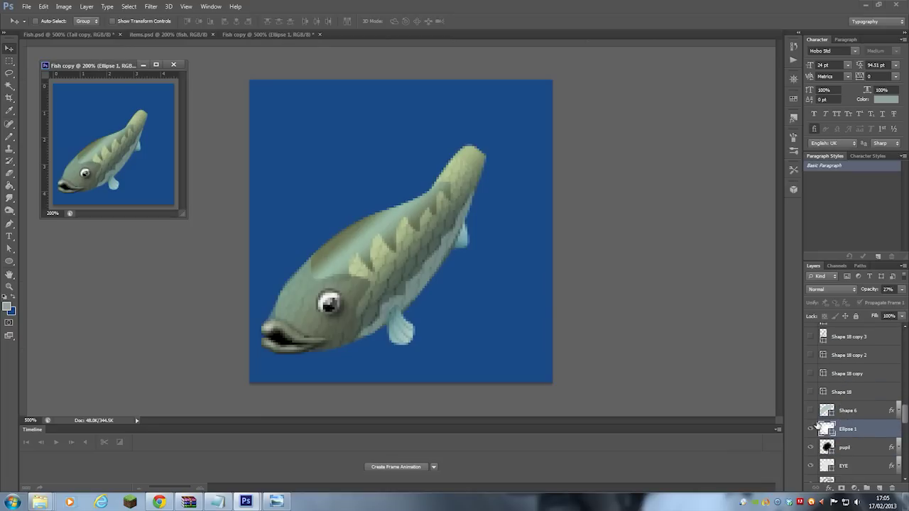
left_click(810, 412)
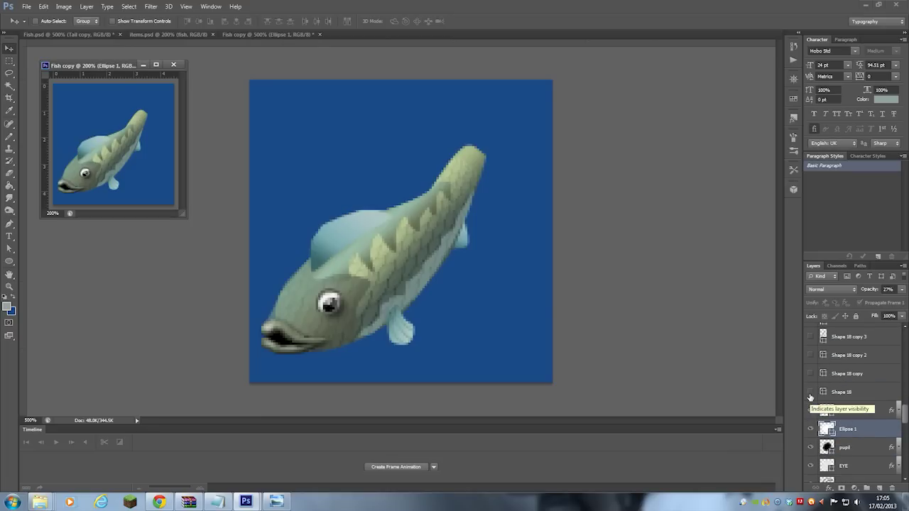
Step: Make the dorsal fin's ray lines visible, from Shape 18 through Shape 18 copy 6
left_click(810, 395)
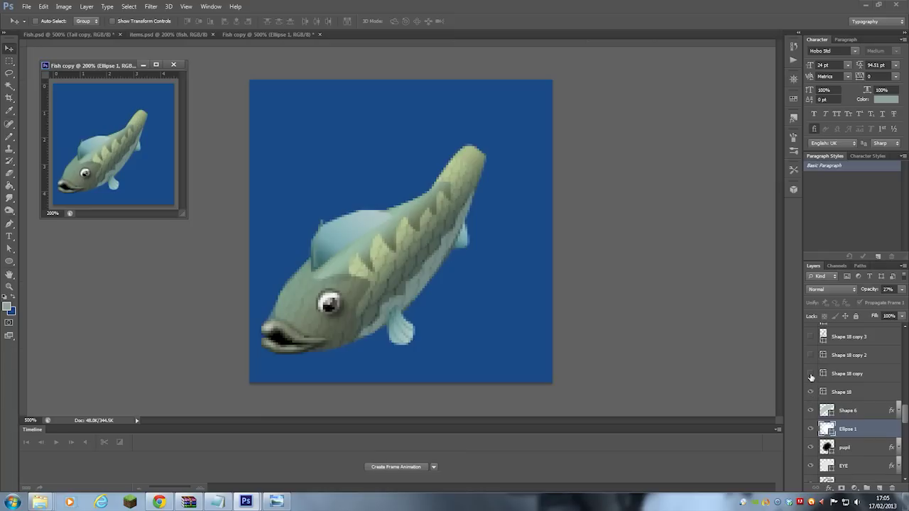
left_click(811, 374)
left_click(811, 358)
scroll(814, 401, "up", 2)
left_click(809, 374)
left_click(809, 355)
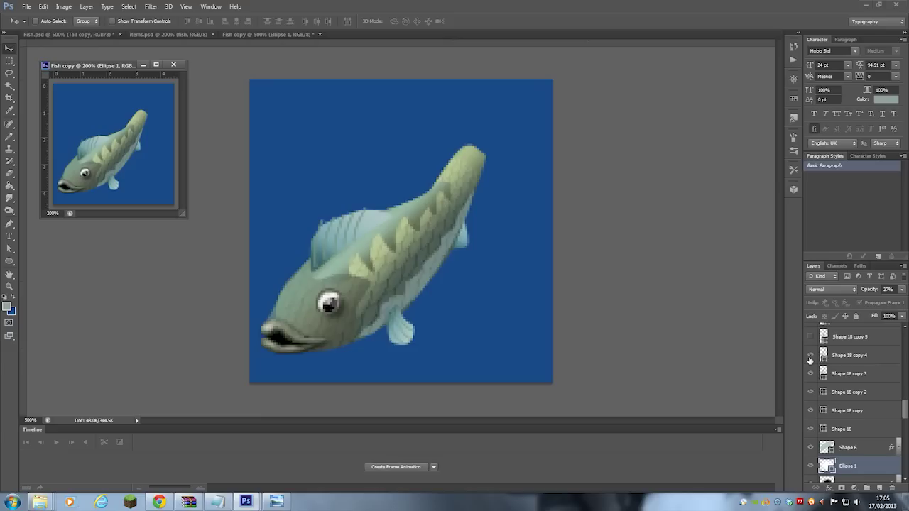
left_click(810, 337)
scroll(810, 410, "up", 2)
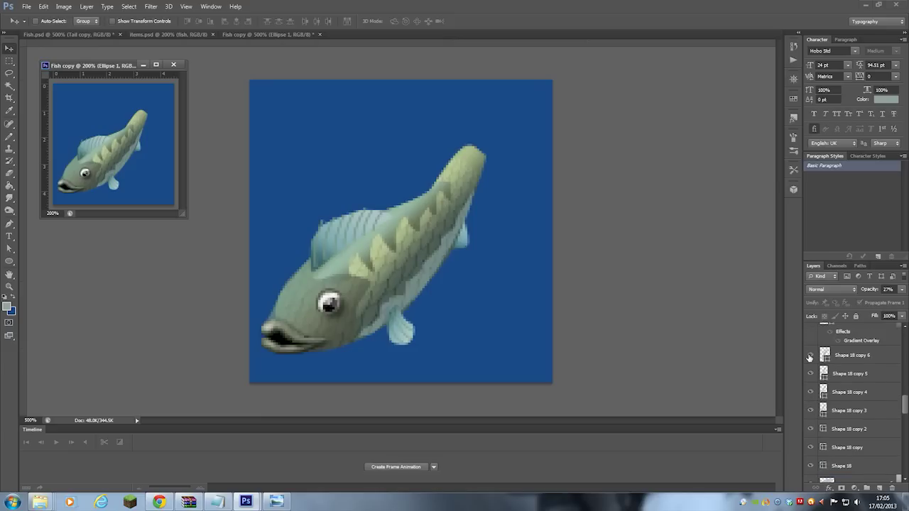
Step: Make the Shape 17 rear dorsal fin visible together with its ray lines, Shape 18 copy 7 through Shape 18 copy 10
scroll(809, 410, "up", 2)
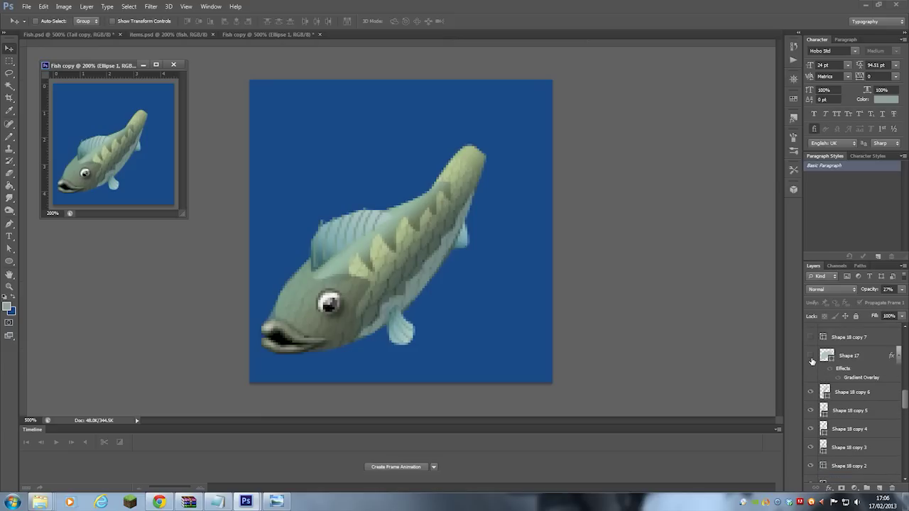
left_click(811, 355)
scroll(810, 359, "up", 1)
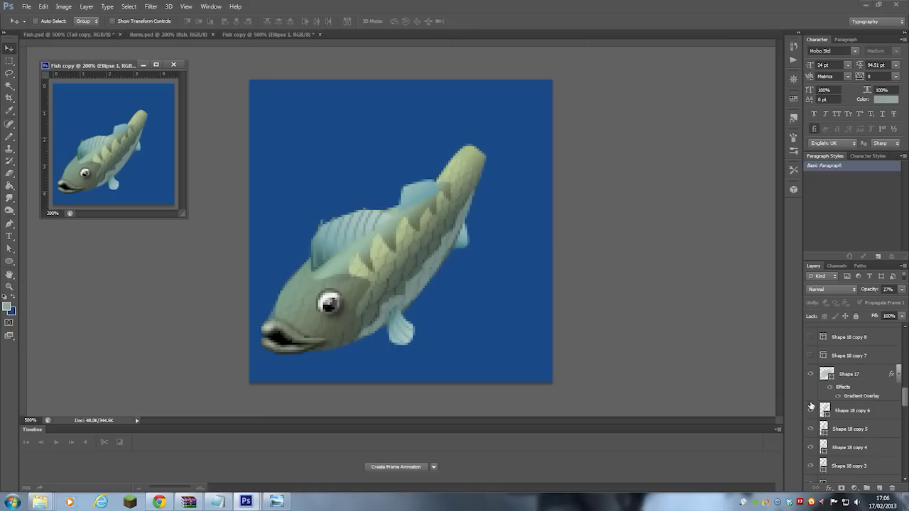
scroll(812, 389, "up", 2)
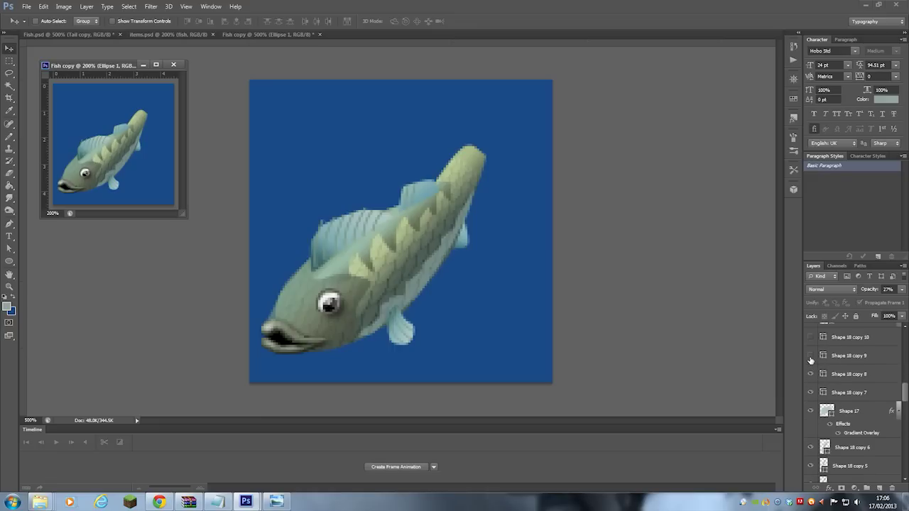
scroll(812, 391, "up", 1)
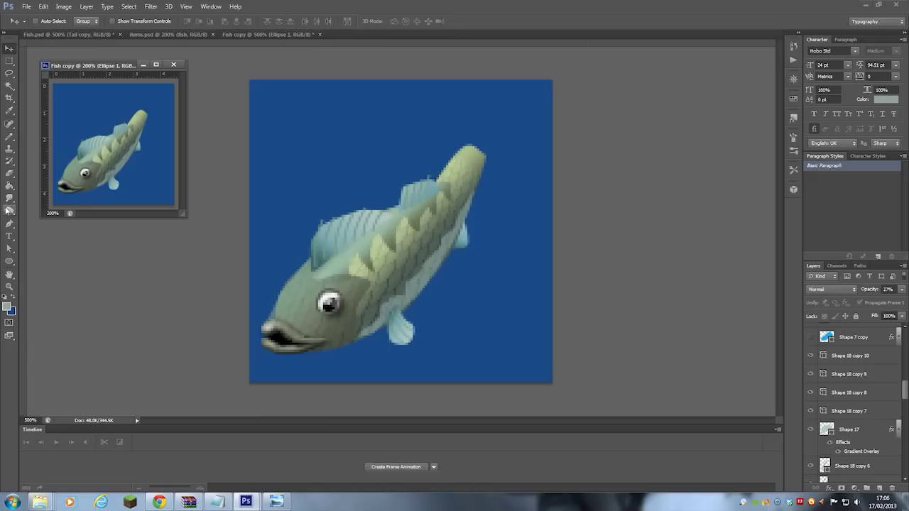
Step: Demonstrate building fin rays by duplicating the Shape 18 copy 2 line into a spaced row above the dorsal fin
left_click(9, 249)
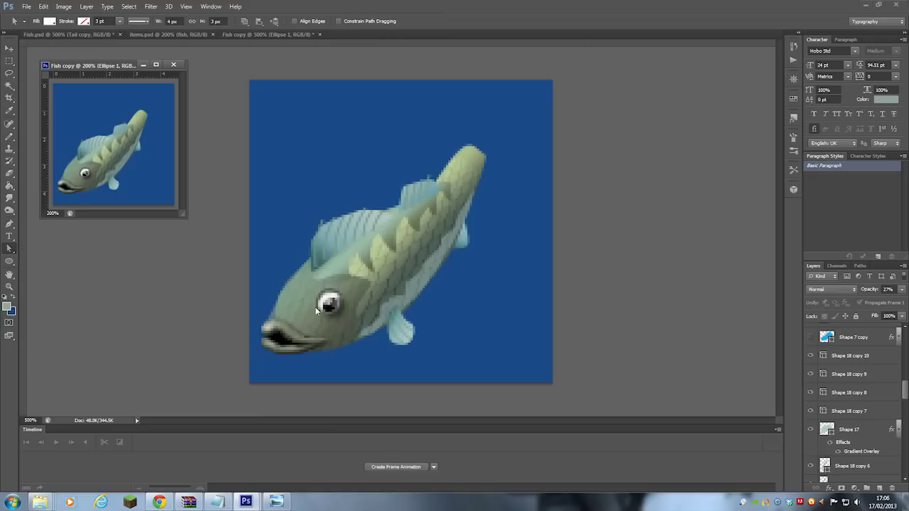
left_click(338, 237)
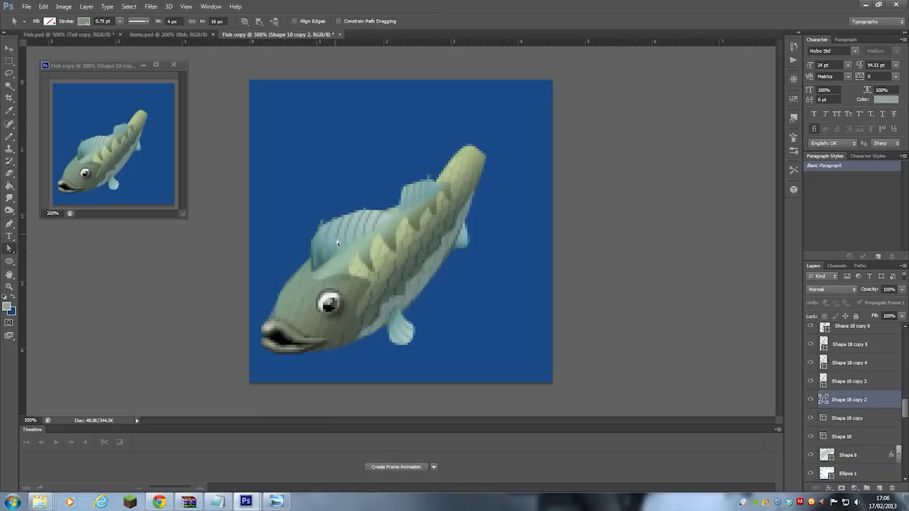
left_click(9, 49)
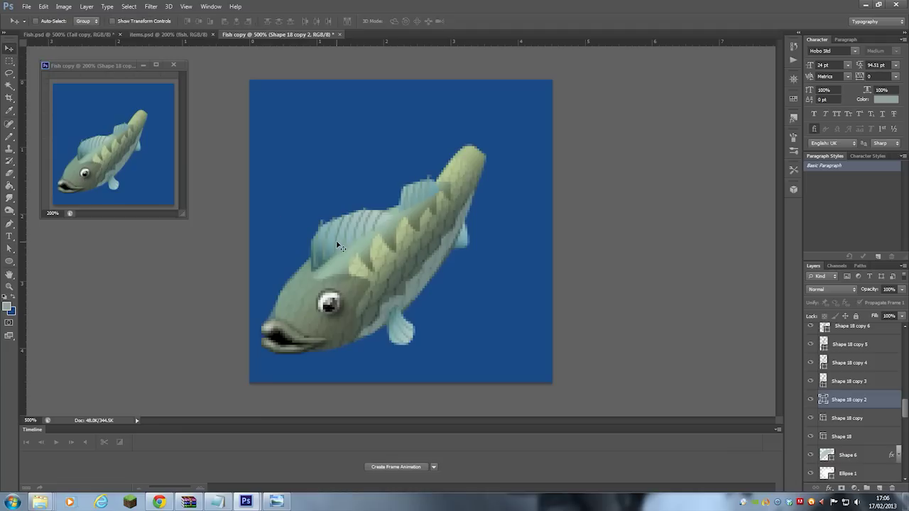
left_click_drag(338, 243, 330, 171)
left_click_drag(332, 165, 357, 167)
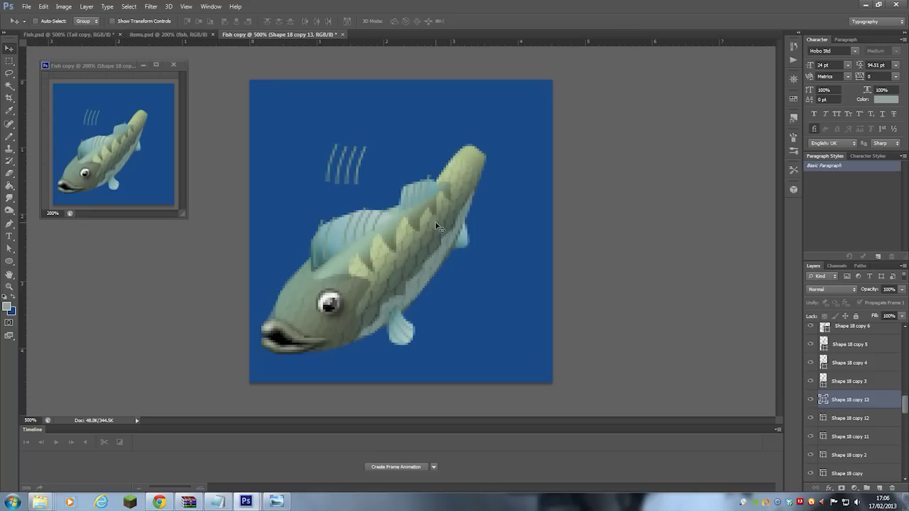
Step: Undo the duplicated ray lines above the dorsal fin
key("ctrl+alt+z")
key("ctrl+alt+z")
key("ctrl+alt+z")
key("ctrl+alt+z")
key("ctrl+alt+z")
key("ctrl+alt+z")
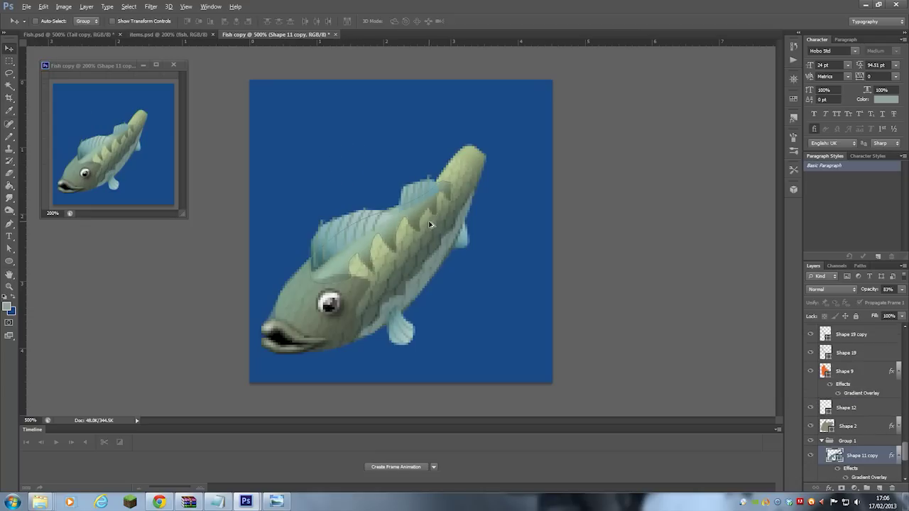
Step: Make the Shape 7 copy pectoral fin visible and select its layer
left_click(869, 426)
scroll(865, 415, "up", 4)
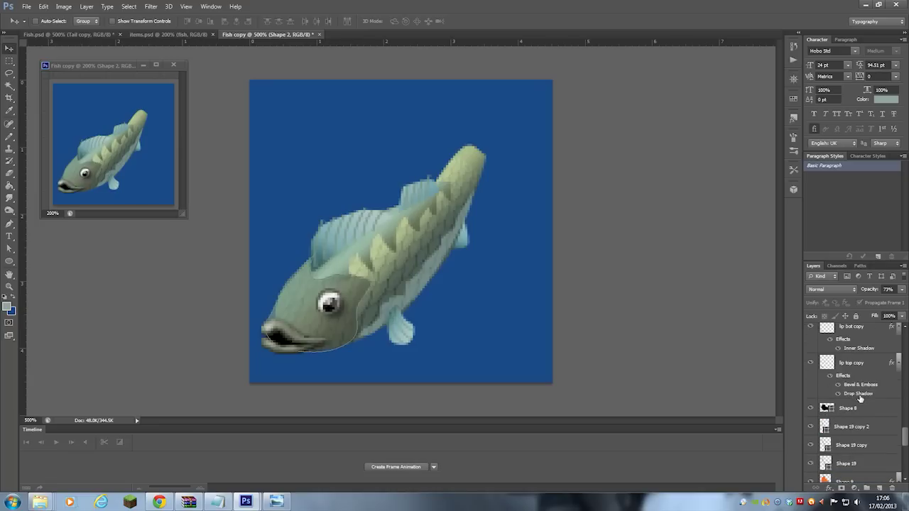
scroll(860, 404, "up", 5)
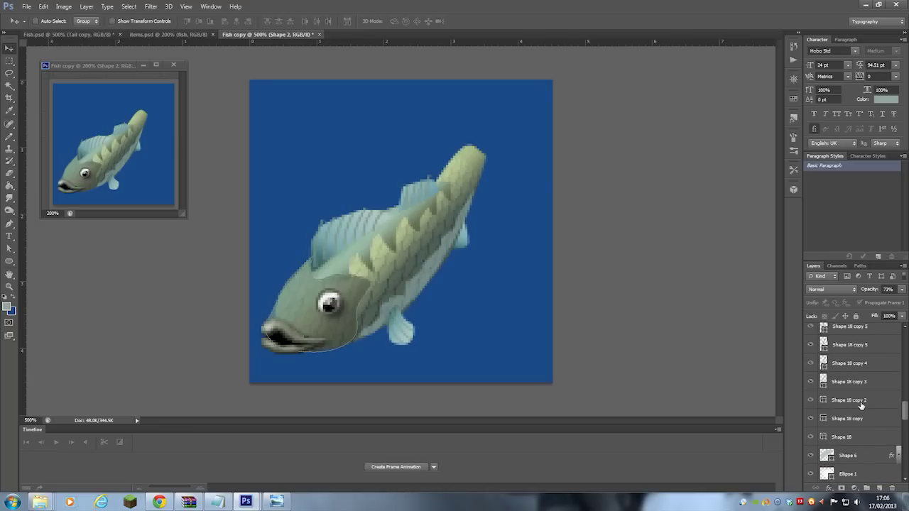
scroll(860, 404, "up", 3)
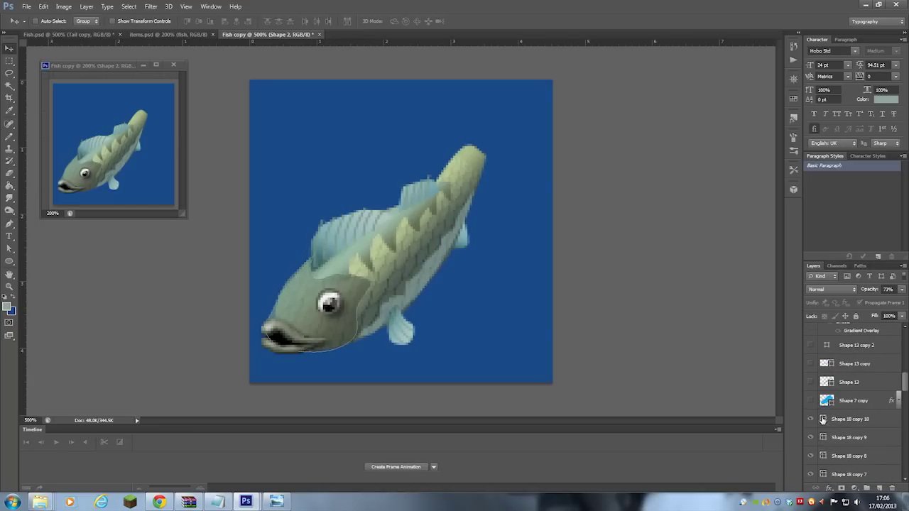
left_click(811, 401)
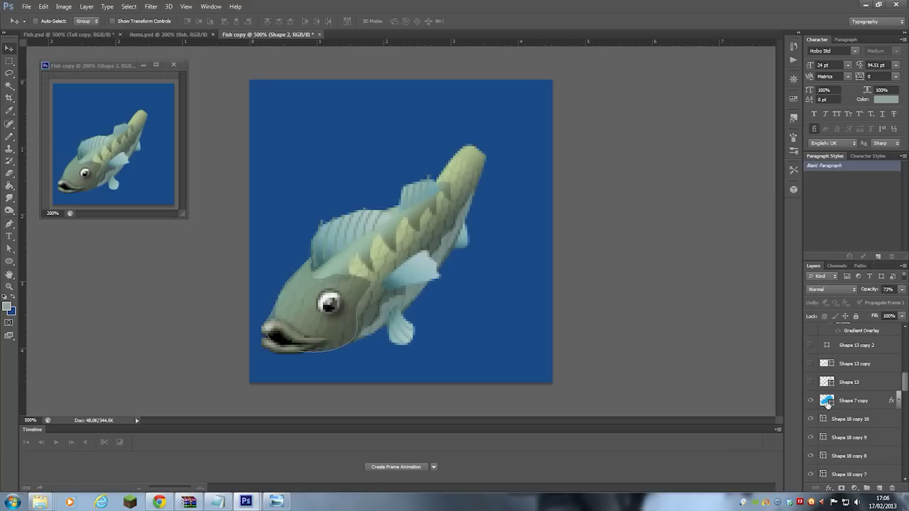
left_click(826, 402)
Step: Make the pectoral fin's ray lines visible on Shape 13, Shape 13 copy and Shape 13 copy 2
left_click(810, 382)
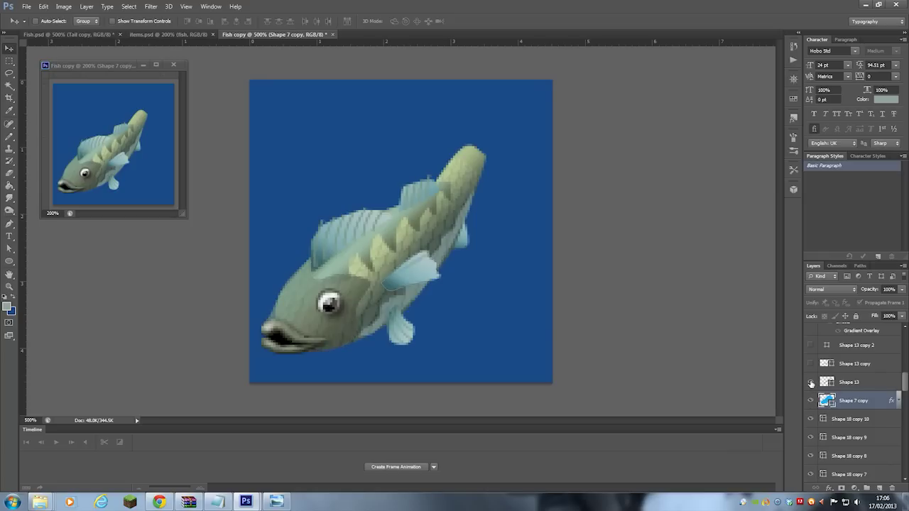
left_click(811, 363)
left_click(811, 346)
Step: Make the Tail layer visible and select it
scroll(854, 401, "up", 1)
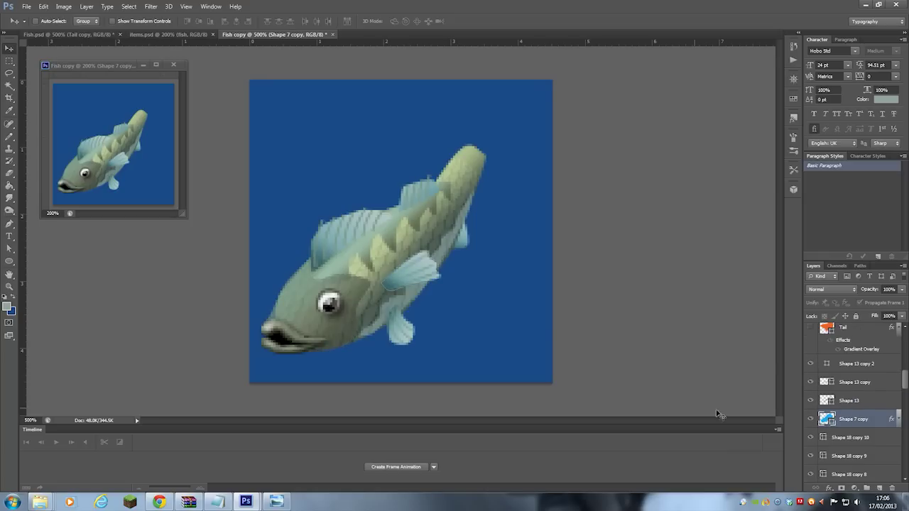
scroll(833, 433, "up", 1)
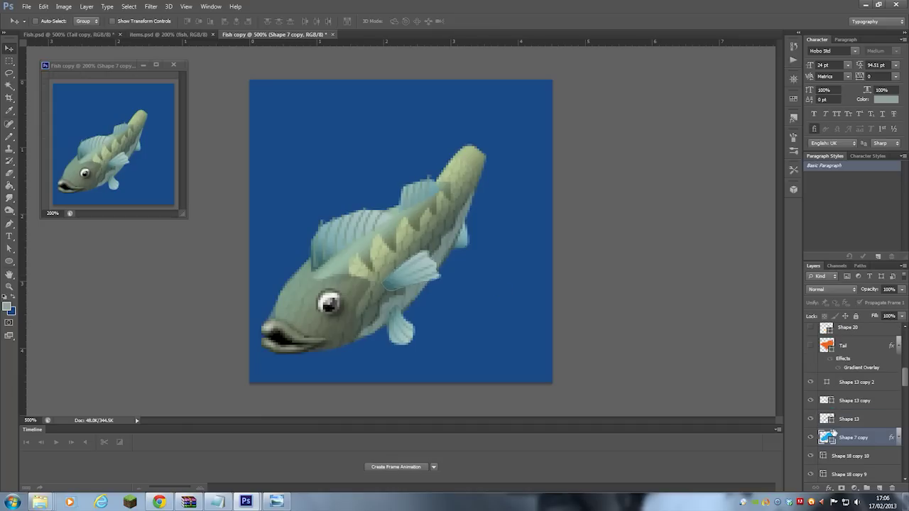
scroll(819, 409, "up", 1)
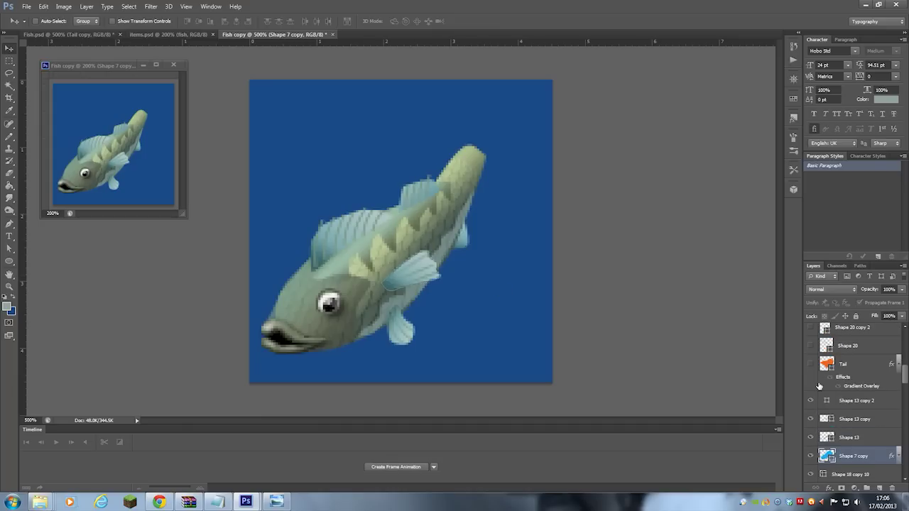
left_click(810, 367)
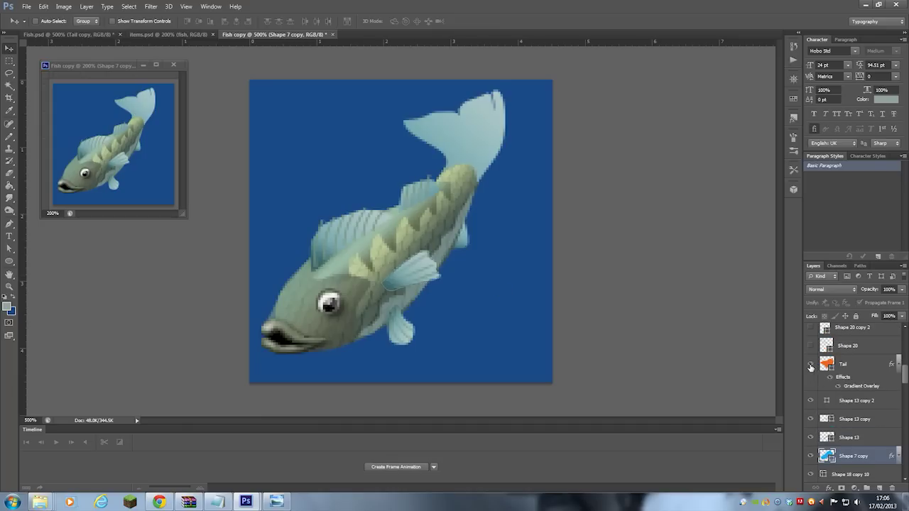
left_click(861, 365)
Step: Move the tail about 1.87 cm horizontally away from the body and shift anchor points on its outline
left_click_drag(461, 146, 337, 146)
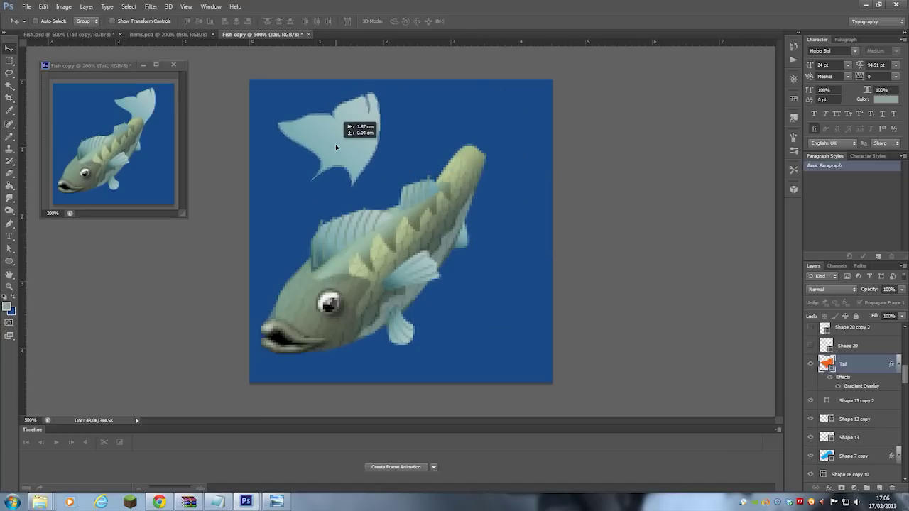
left_click(9, 248)
left_click(353, 186)
left_click_drag(353, 186, 353, 185)
left_click_drag(334, 115, 328, 133)
Step: Undo the tail's move and anchor point edits
key("ctrl+alt+z")
key("ctrl+alt+z")
key("ctrl+alt+z")
key("ctrl+alt+z")
key("ctrl+alt+z")
key("ctrl+alt+z")
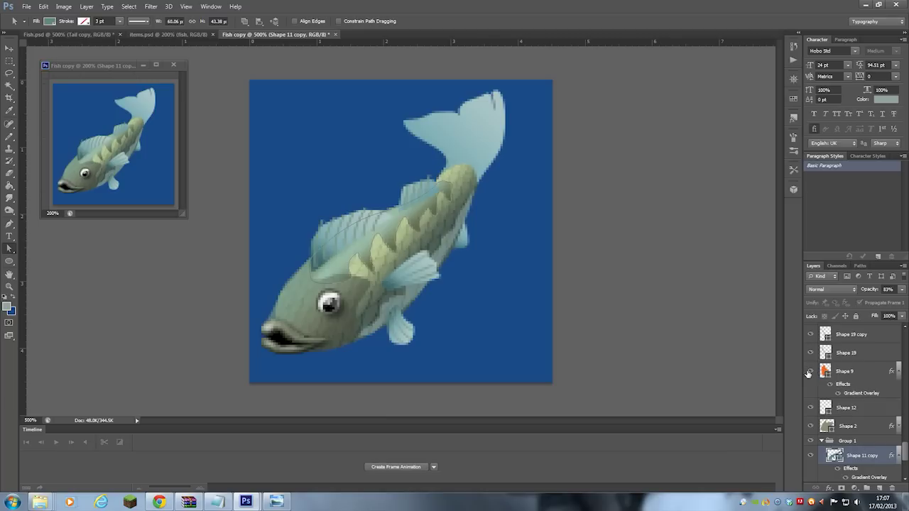
Step: Switch the layer selection from Shape 9 to the Tail layer by picking the tail on the canvas
left_click(872, 371)
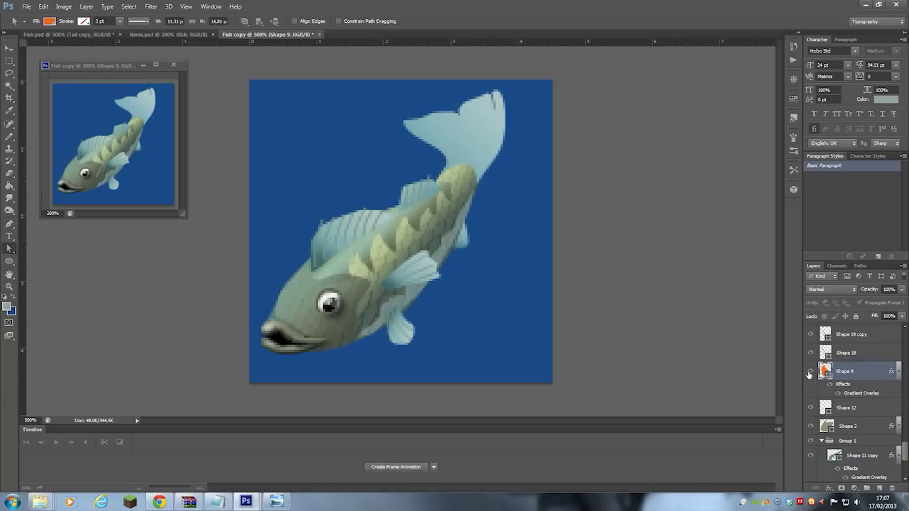
scroll(823, 397, "down", 10)
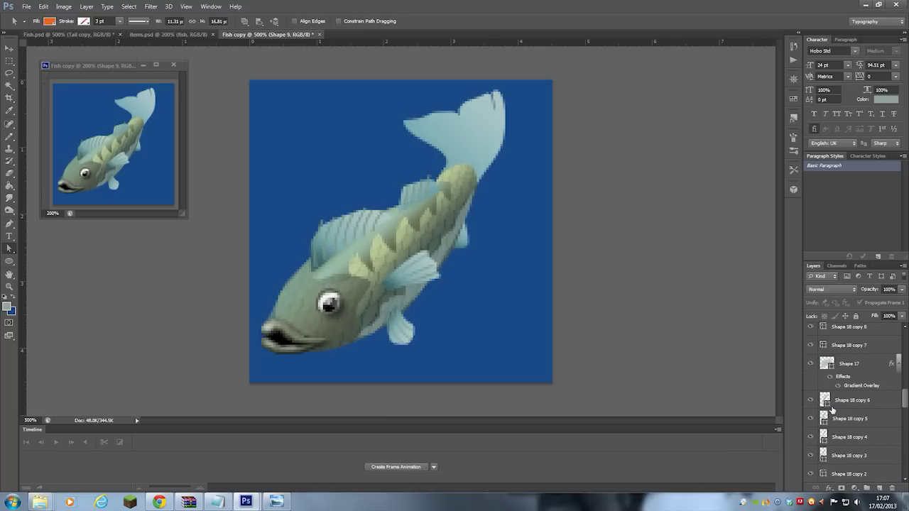
scroll(832, 409, "up", 4)
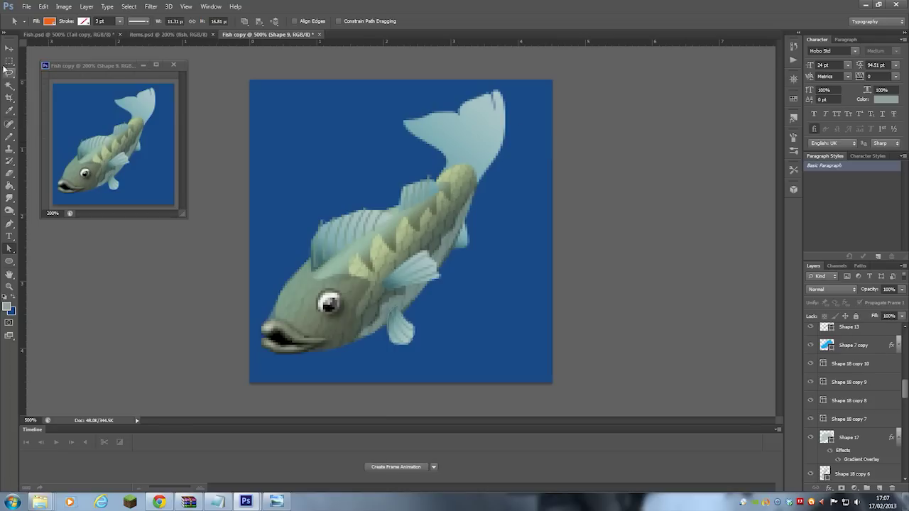
left_click(9, 47)
right_click(476, 134)
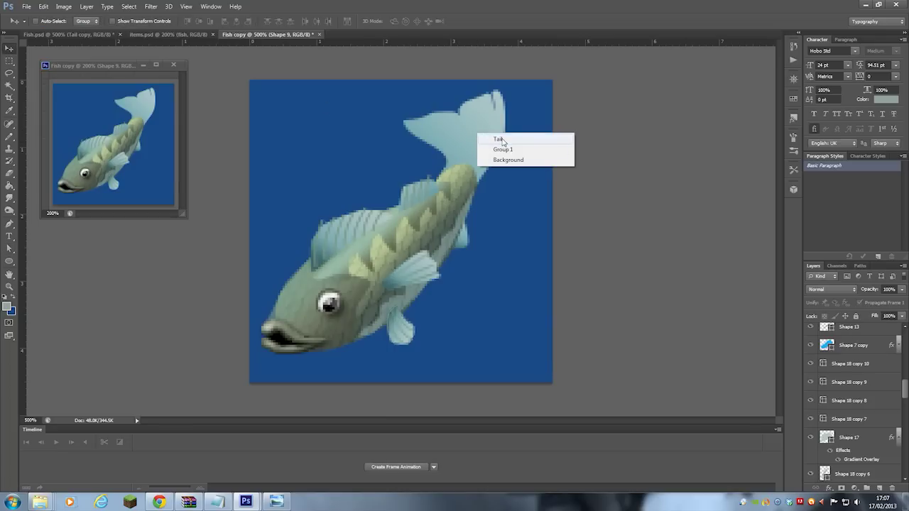
left_click(499, 139)
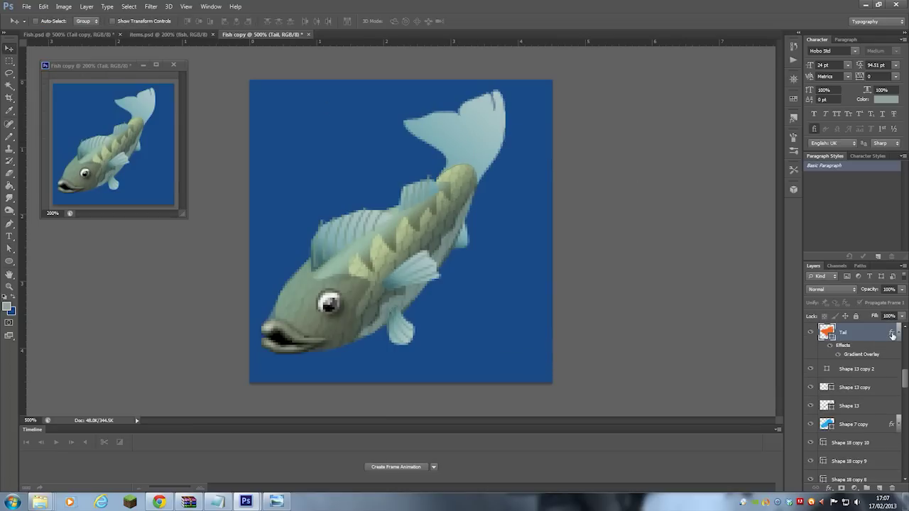
Step: Try the tail's gradient overlay at 36% scale and 130° angle, inspect its gradient colours, and discard the changes
double_click(893, 335)
left_click(561, 300)
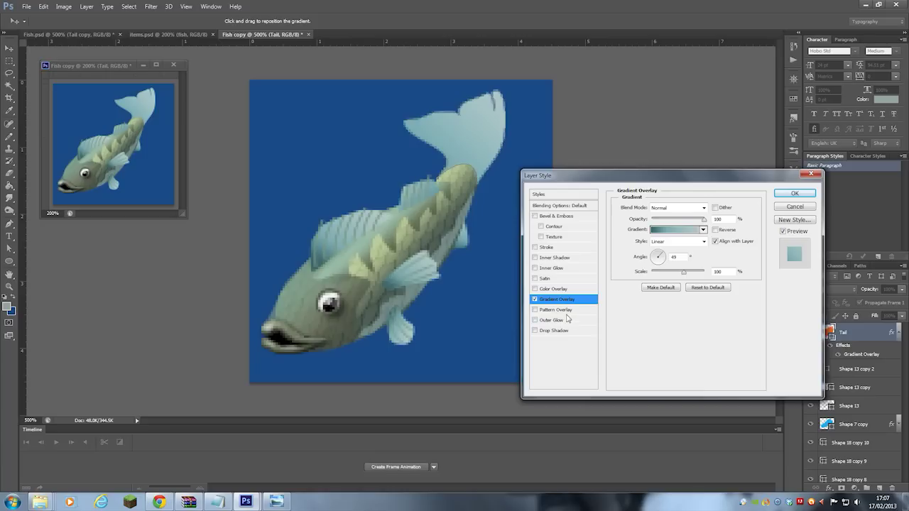
mouse_move(686, 275)
left_mouse_down()
mouse_move(625, 274)
mouse_move(674, 274)
mouse_move(651, 269)
mouse_move(653, 256)
mouse_move(663, 258)
left_mouse_up()
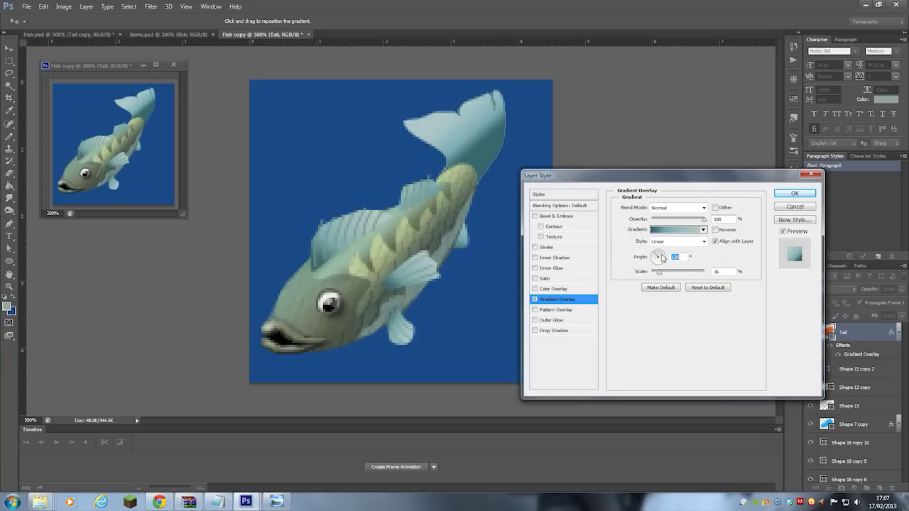
left_click(678, 231)
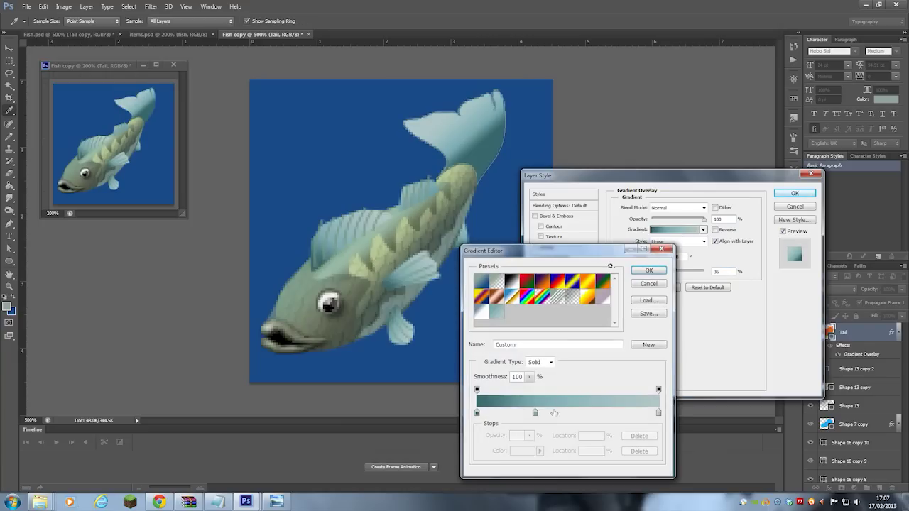
left_click(648, 283)
left_click(783, 210)
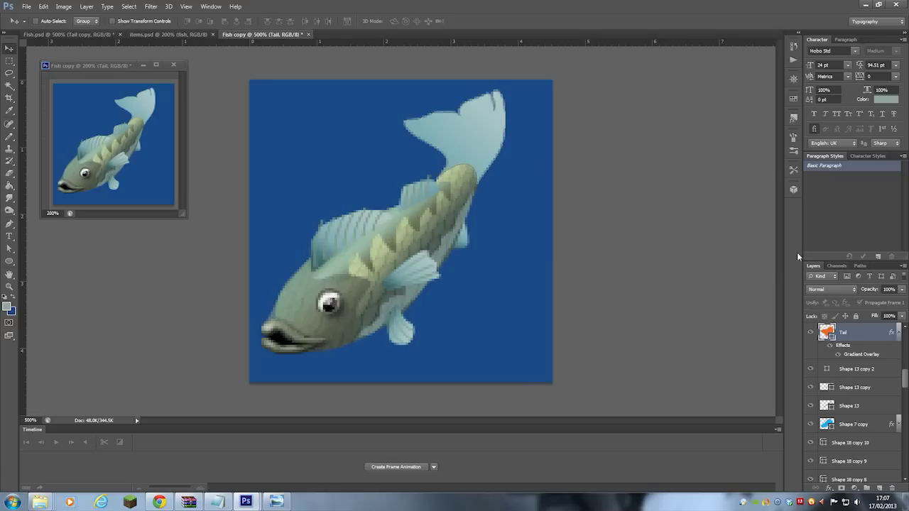
Step: Make the tail's ray lines visible on Shape 20, Shape 20 copy, Shape 20 copy 2 and Shape 20 copy 3
scroll(859, 423, "up", 2)
scroll(860, 425, "up", 1)
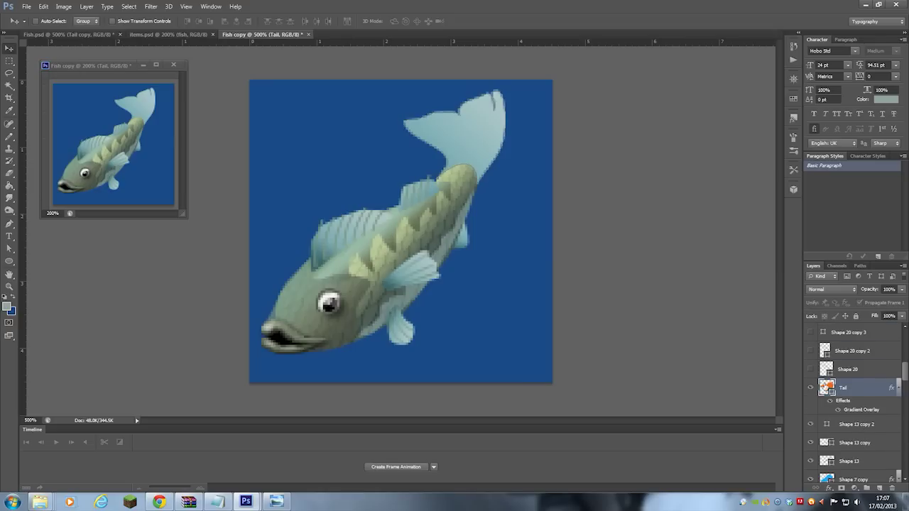
left_click(811, 350)
scroll(812, 362, "up", 2)
left_click(810, 371)
left_click(811, 352)
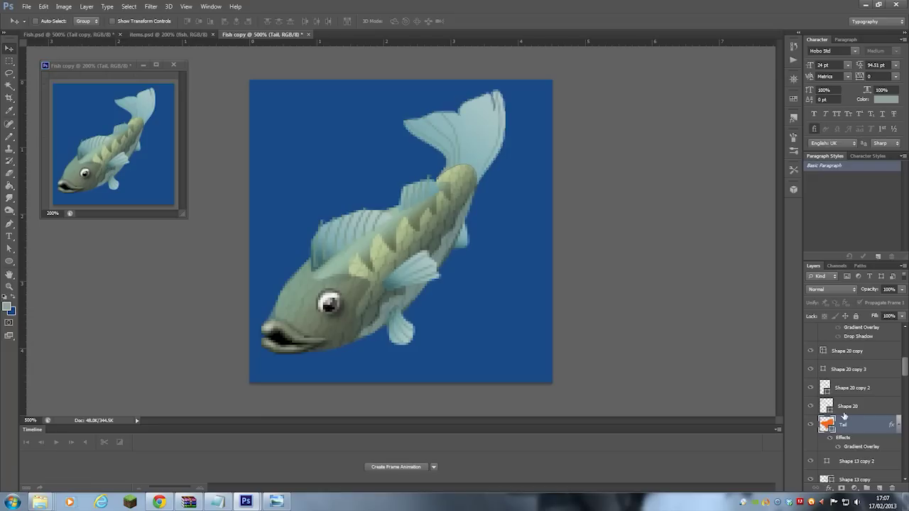
Step: Make the Shape 21 layer behind the fish's eye visible, compare it on and off, and select it
scroll(841, 410, "up", 2)
left_click(810, 344)
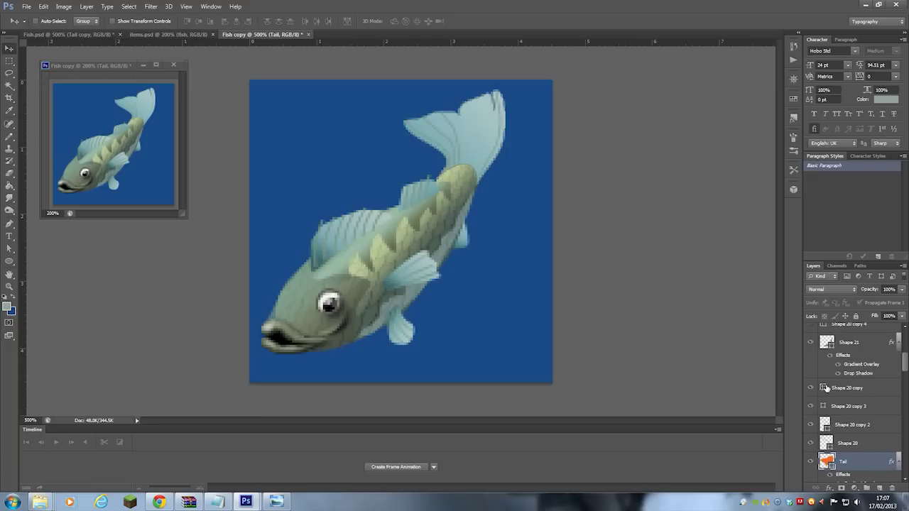
left_click(811, 344)
left_click(810, 345)
left_click(873, 345)
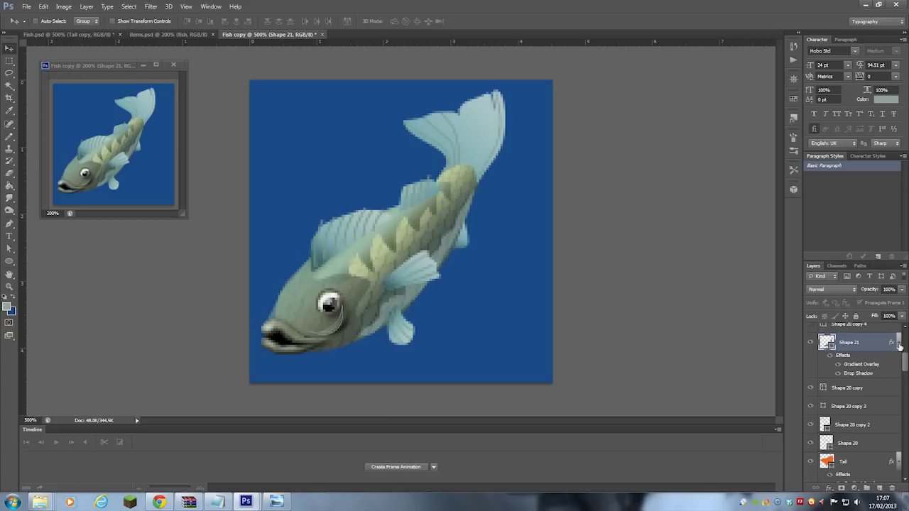
Step: Examine the gradient overlay settings and gradient colours of Shape 21 without changing them
double_click(892, 345)
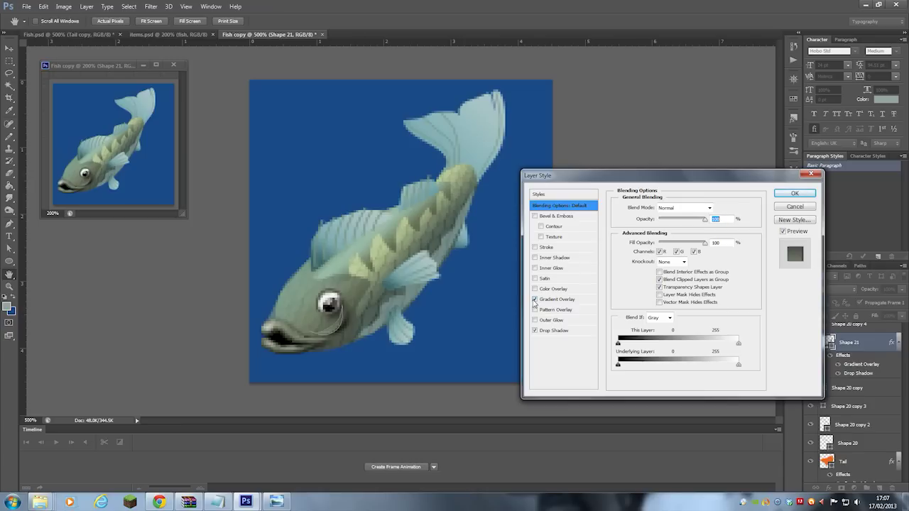
left_click(546, 303)
left_click(672, 232)
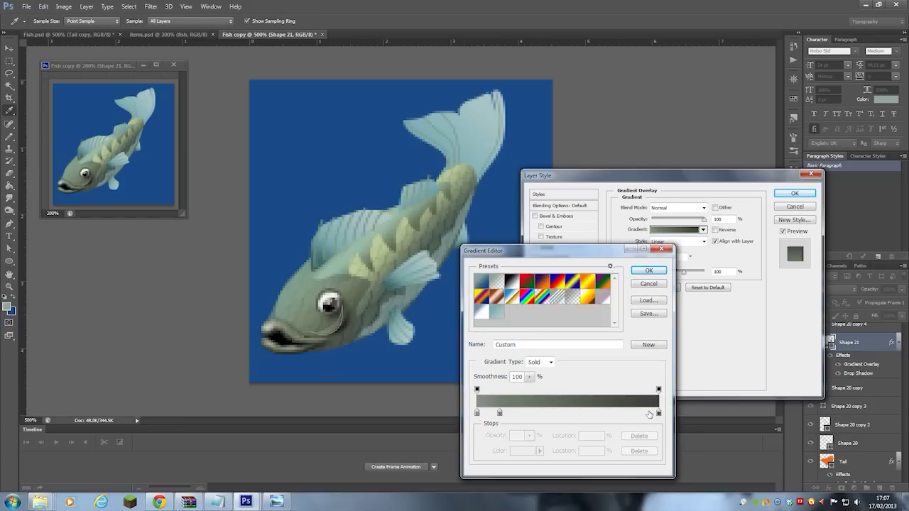
left_click(653, 286)
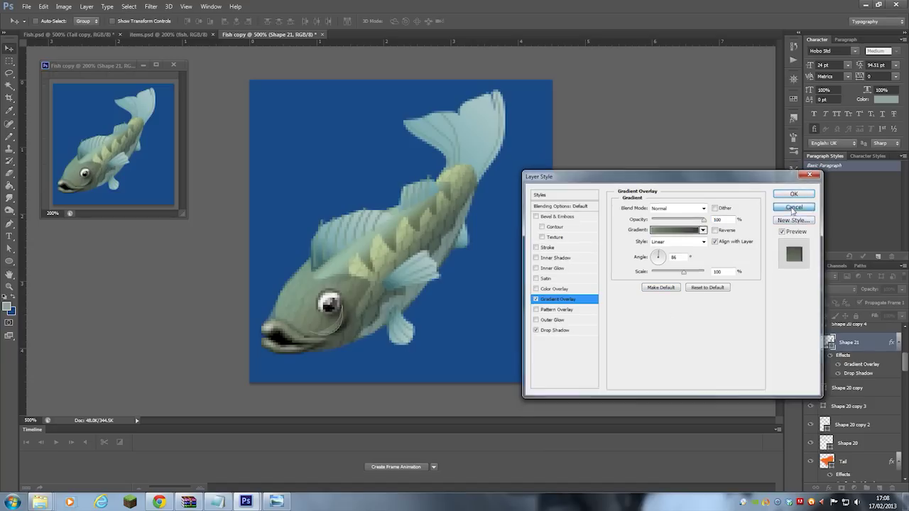
left_click(794, 207)
Step: Make the tail lines Shape 20 copy 4 and Shape 20 copy 5 and the Shape 15 layer visible
scroll(846, 412, "up", 3)
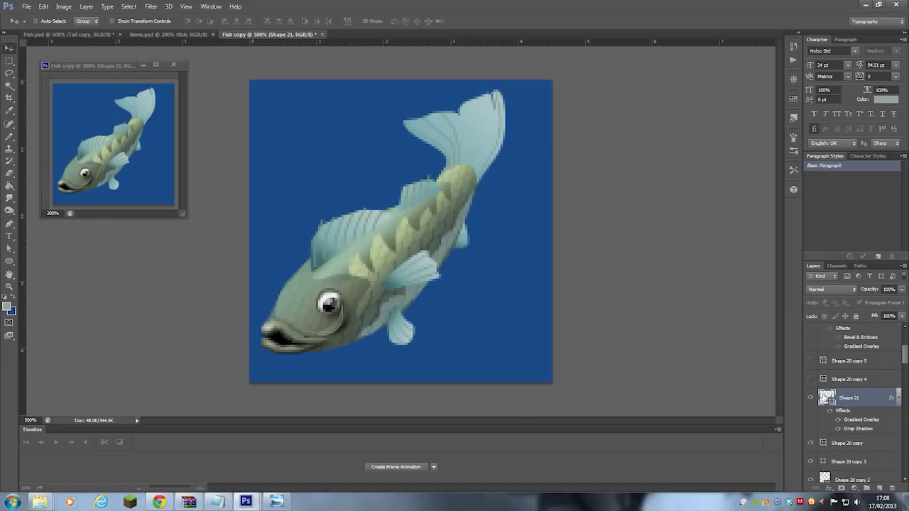
left_click(809, 381)
left_click(810, 362)
scroll(834, 415, "up", 3)
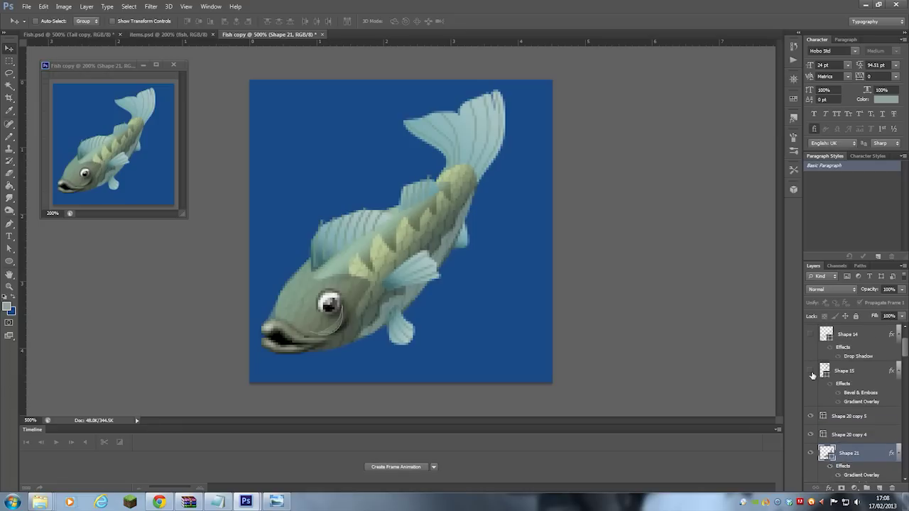
left_click(808, 374)
Step: Make the Shape 14 layer visible, comparing the fish with and without it
scroll(808, 369, "up", 2)
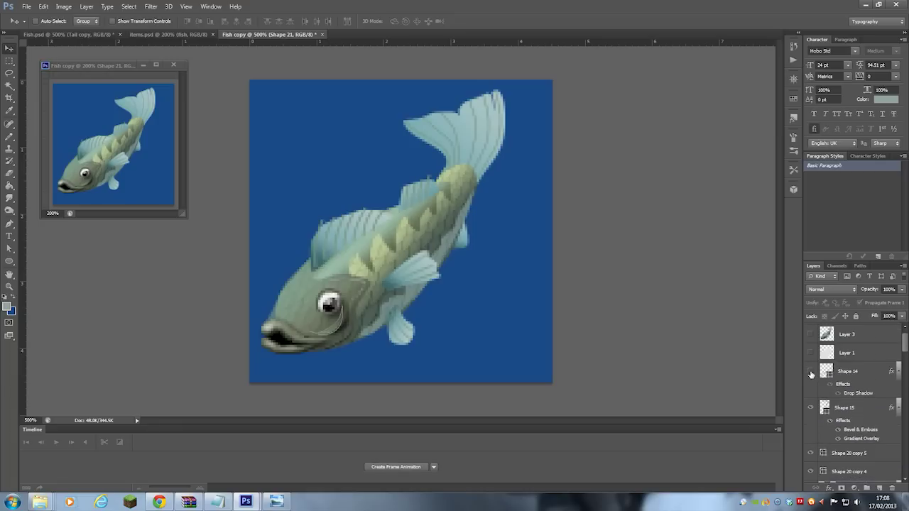
left_click(810, 372)
left_click(810, 372)
left_click(810, 372)
Step: Select Shape 14, try shifting it slightly on the fish's body, and undo the move
left_click(876, 372)
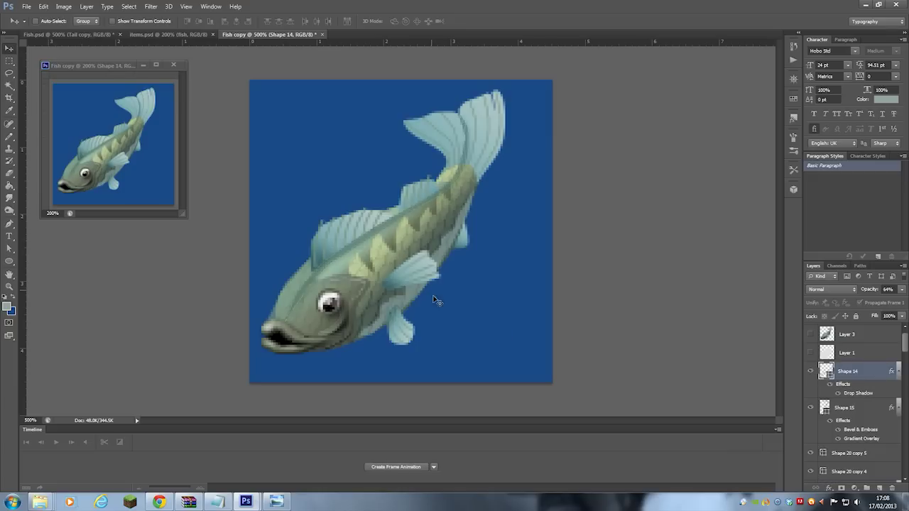
mouse_move(365, 253)
left_mouse_down()
mouse_move(481, 309)
mouse_move(455, 307)
mouse_move(371, 265)
left_mouse_up()
key("ctrl+z")
Step: Preview Layer 1 by showing it briefly and hiding it again
scroll(830, 446, "up", 1)
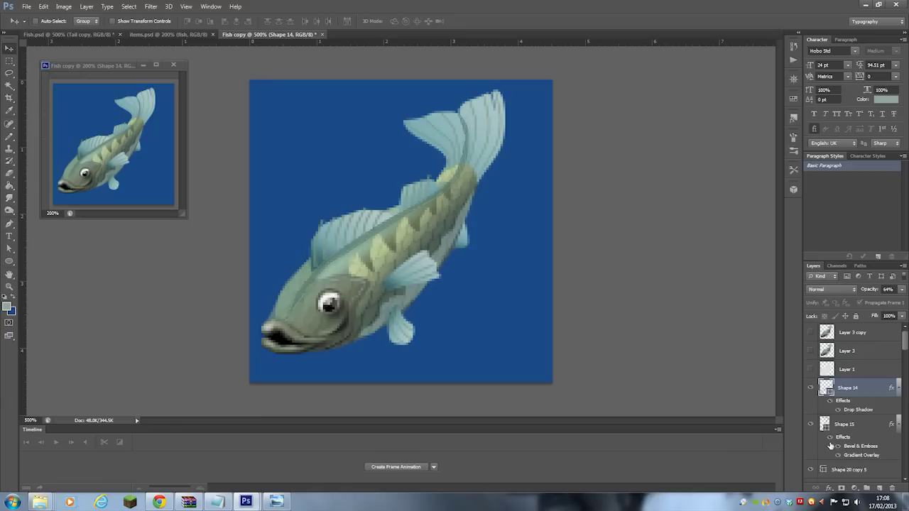
left_click(810, 370)
left_click(810, 369)
Step: Make Layer 3 and Layer 3 copy visible, compare the fish with and without Layer 3, and select Layer 3 copy
left_click(810, 351)
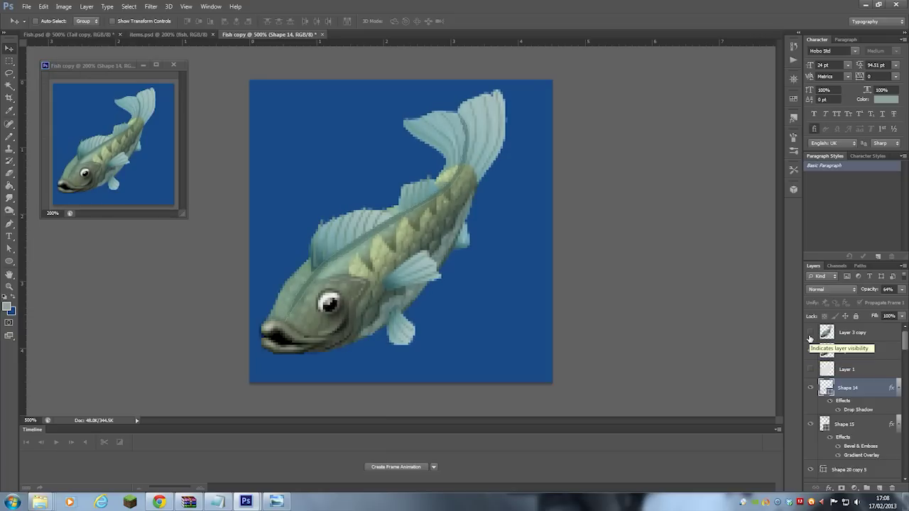
left_click(810, 351)
left_click(809, 351)
left_click(810, 351)
left_click(810, 352)
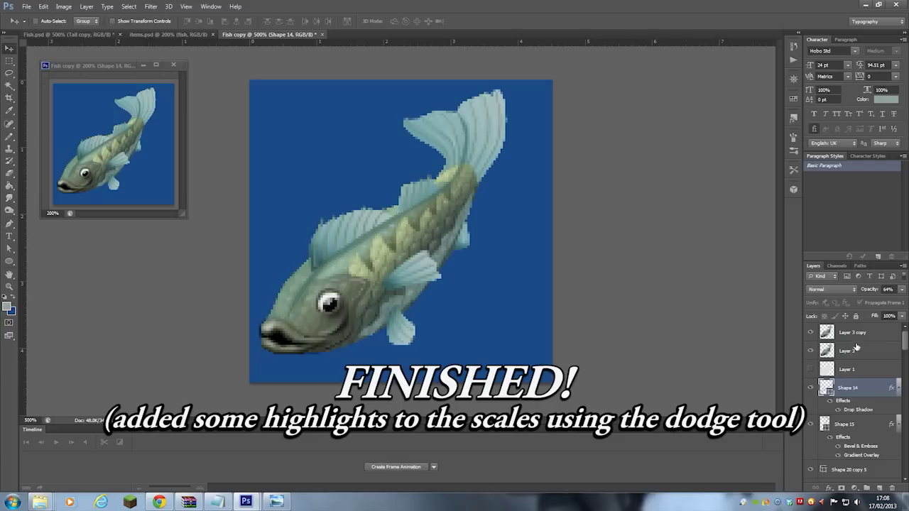
left_click(876, 335)
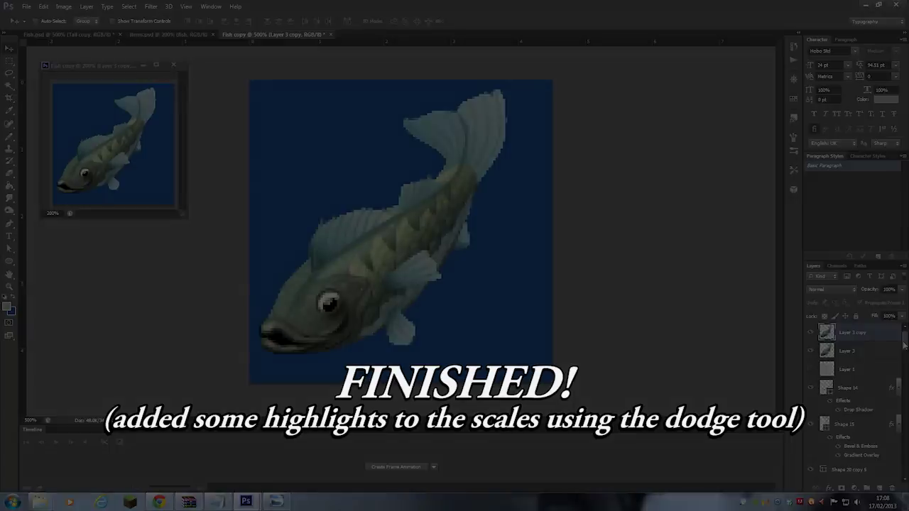